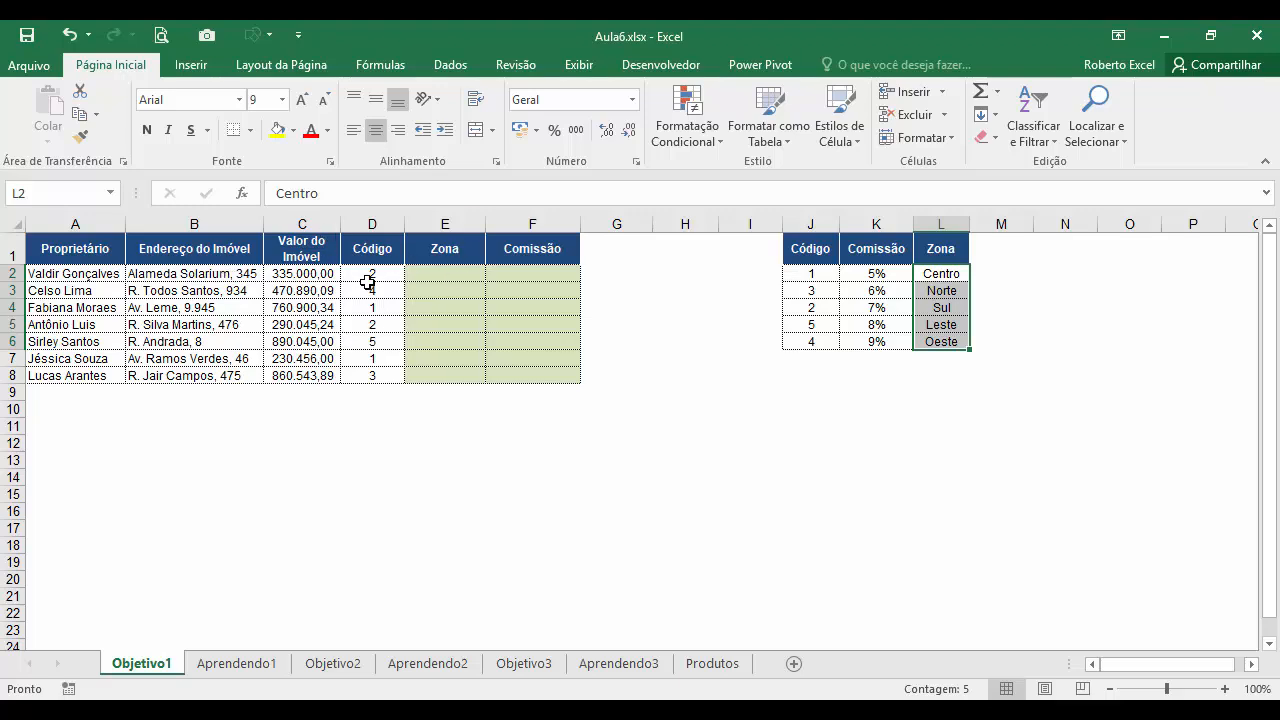
# Step: Examine the property table's Código column against the Código and Zona columns of the lookup table in J:L, following code 2 to its zone
pyautogui.click(368, 274)
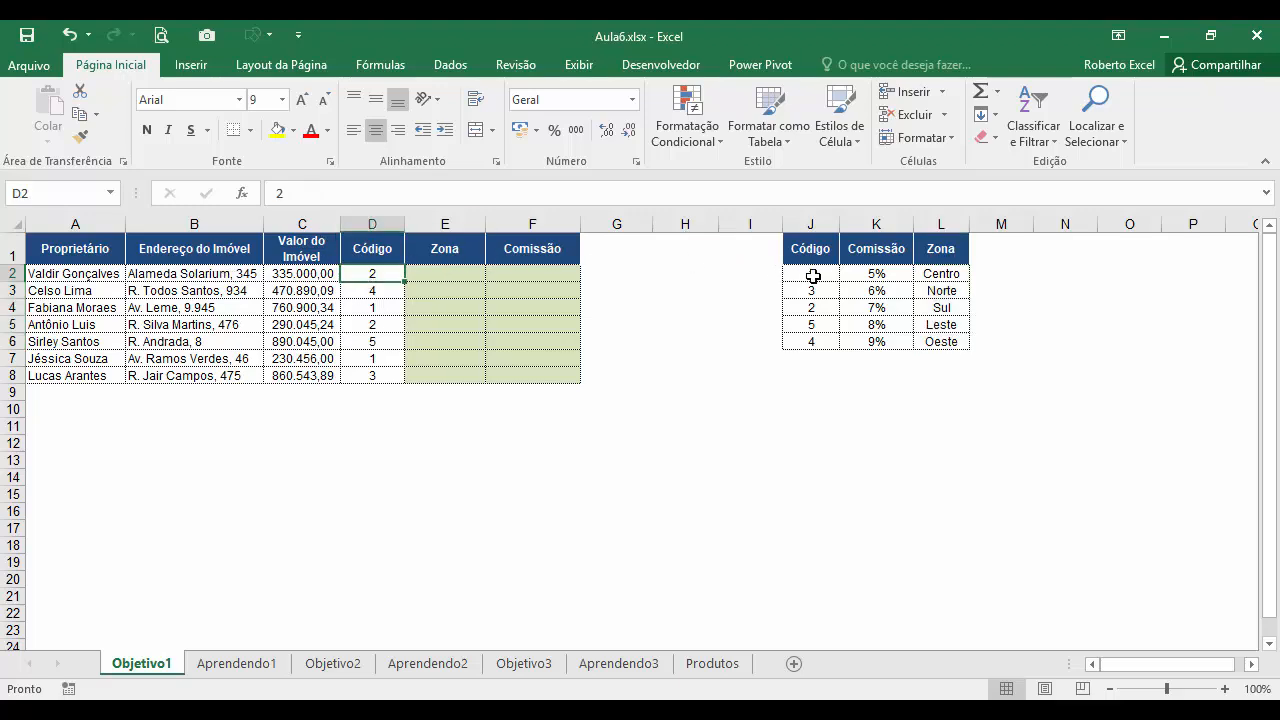
pyautogui.click(813, 276)
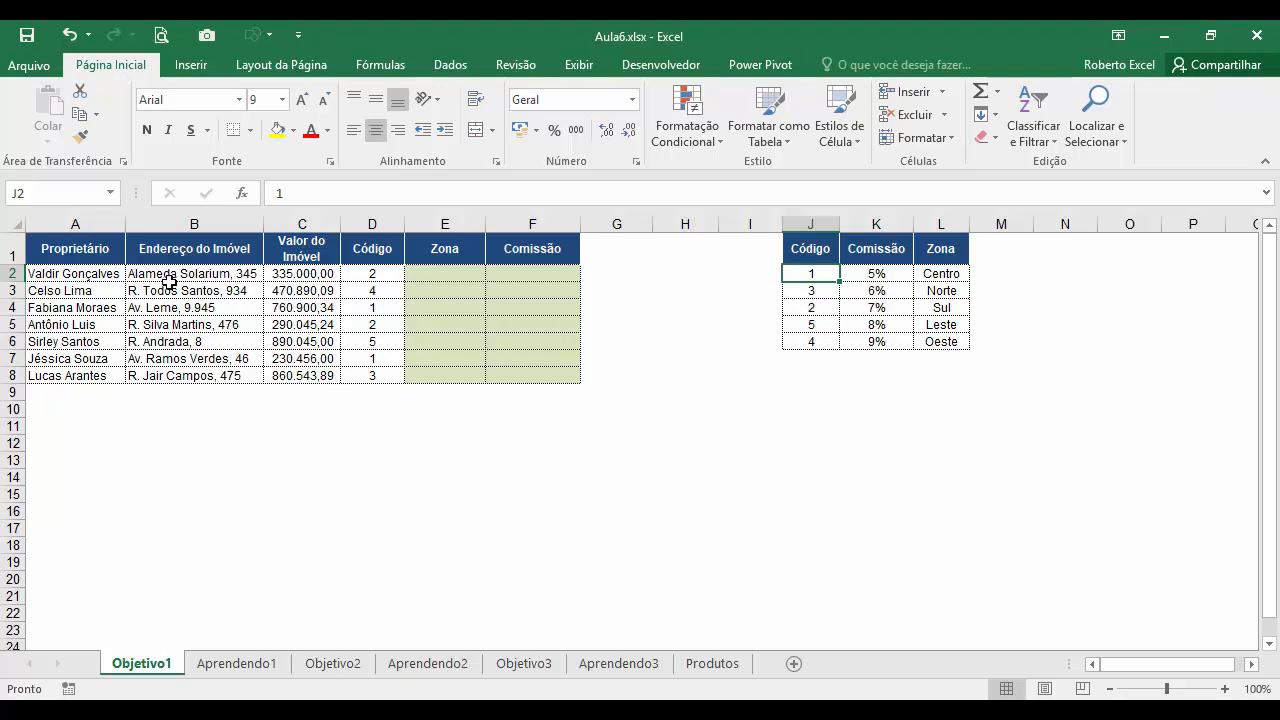
pyautogui.click(378, 272)
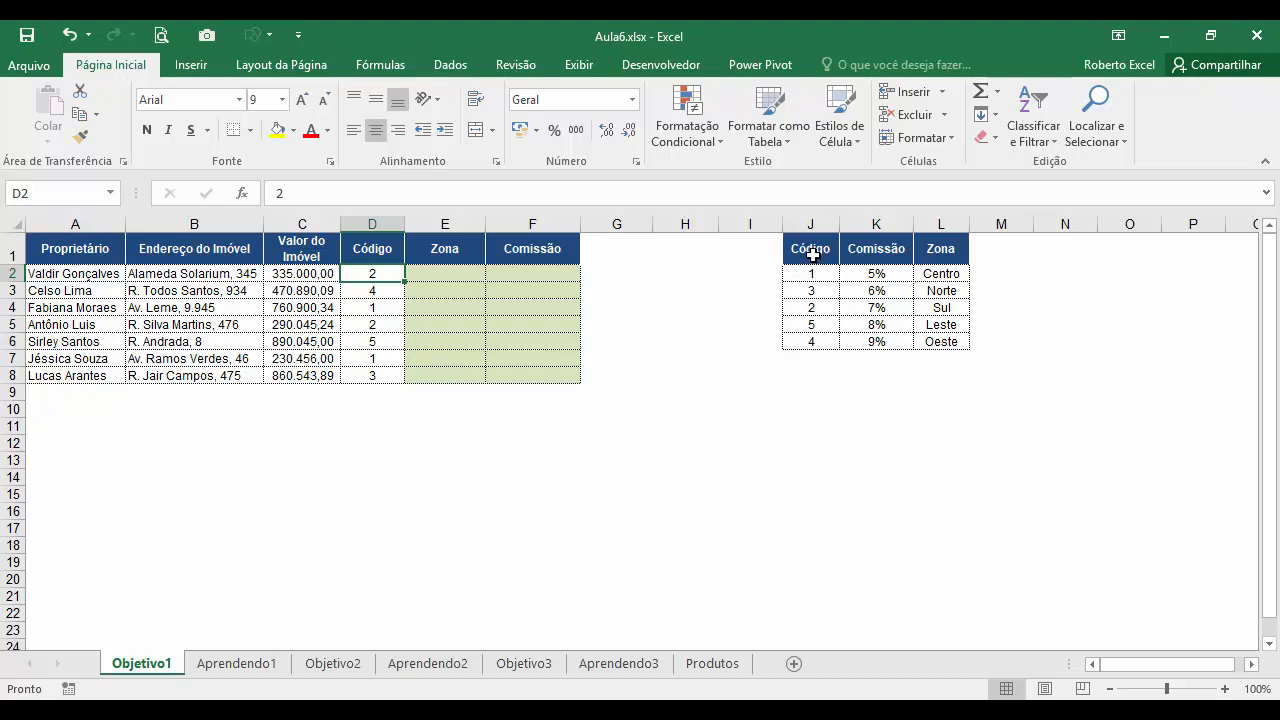
pyautogui.moveTo(810, 251); pyautogui.dragTo(822, 342)
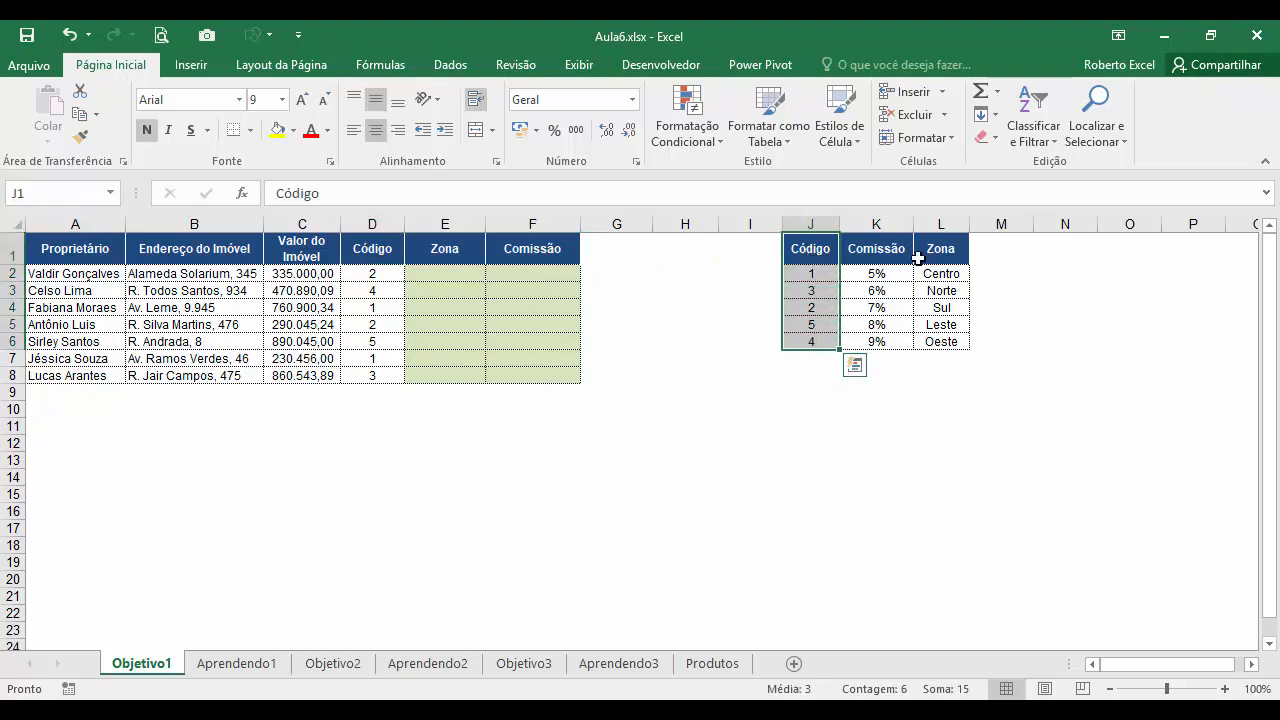
pyautogui.moveTo(920, 251); pyautogui.dragTo(940, 342)
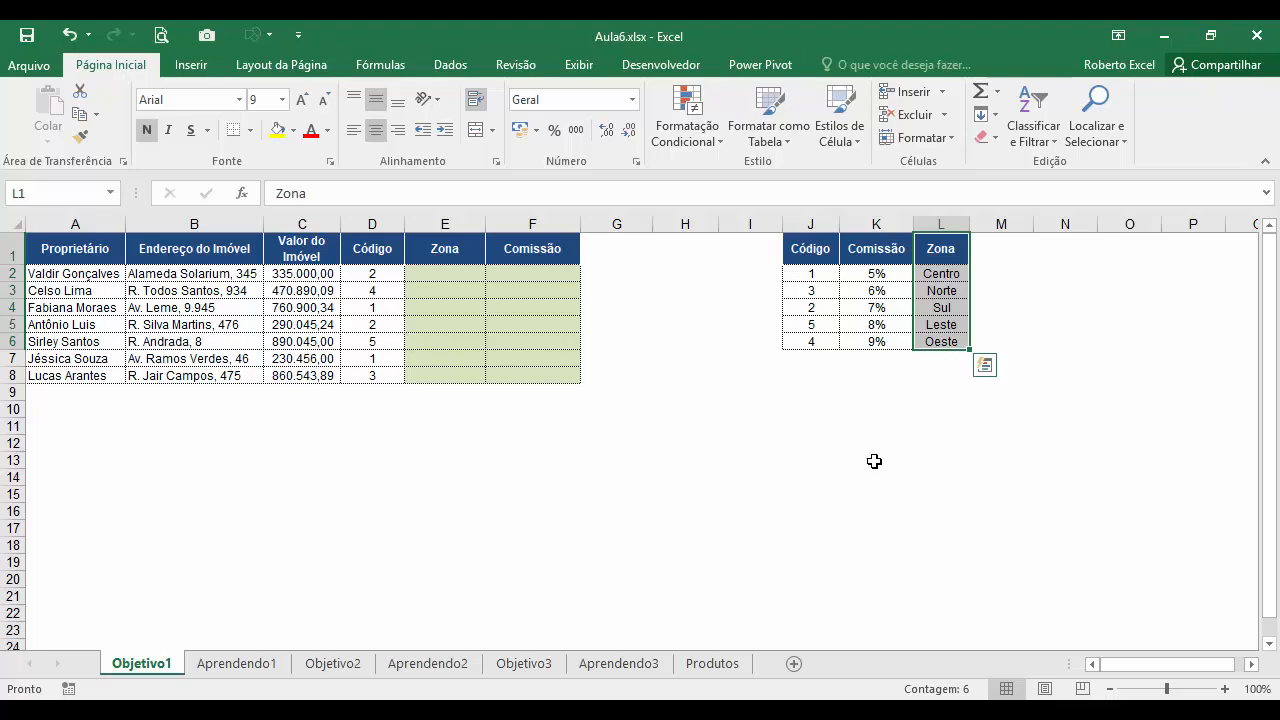
pyautogui.click(377, 277)
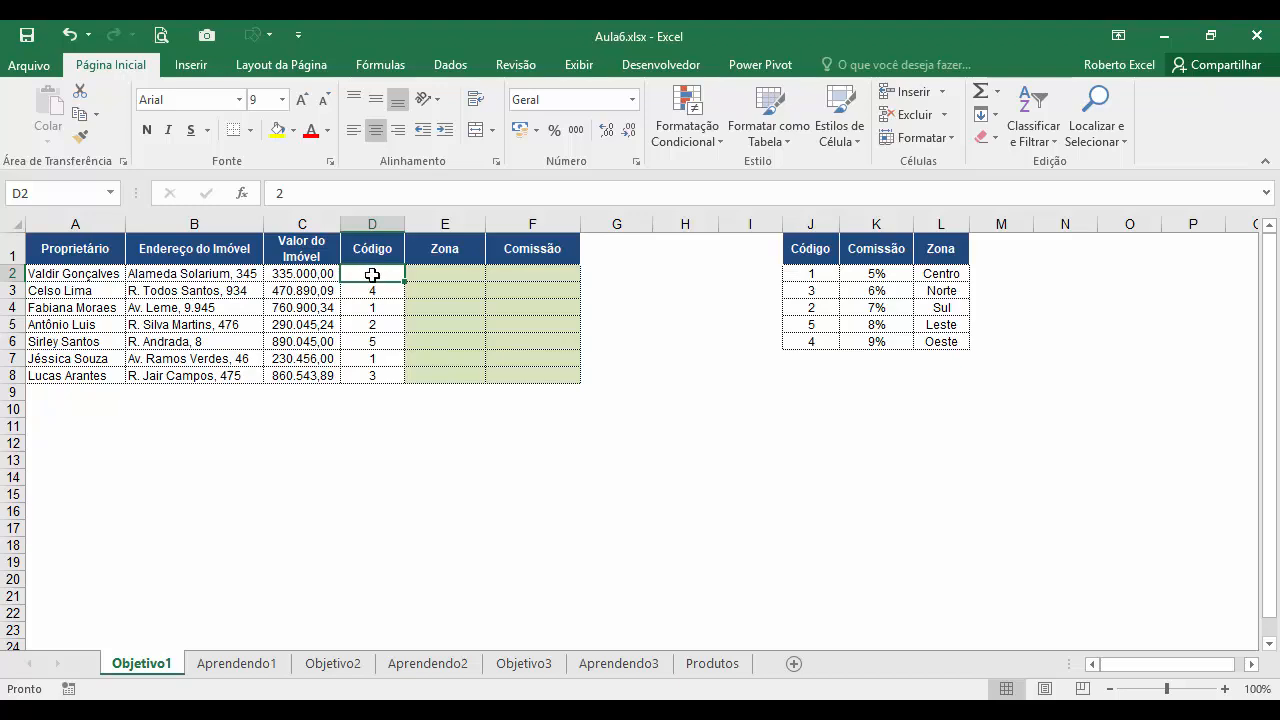
pyautogui.click(811, 270)
pyautogui.moveTo(811, 270); pyautogui.dragTo(813, 308)
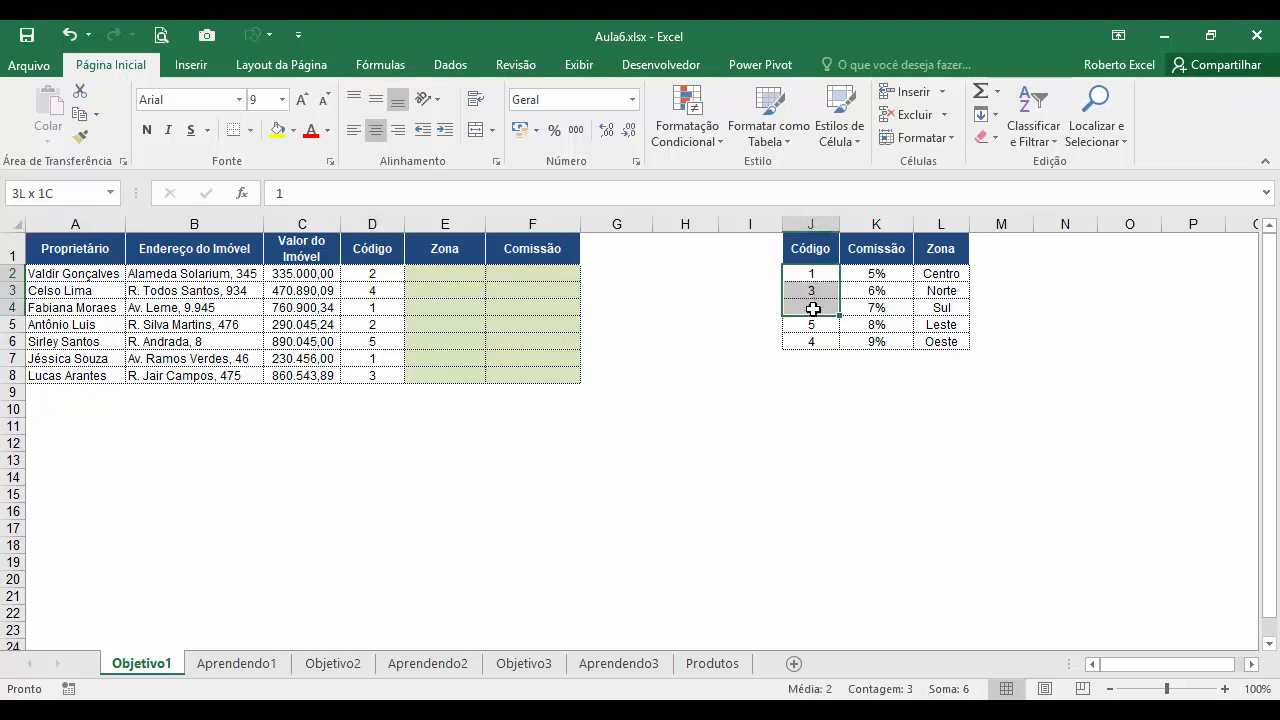
pyautogui.click(813, 308)
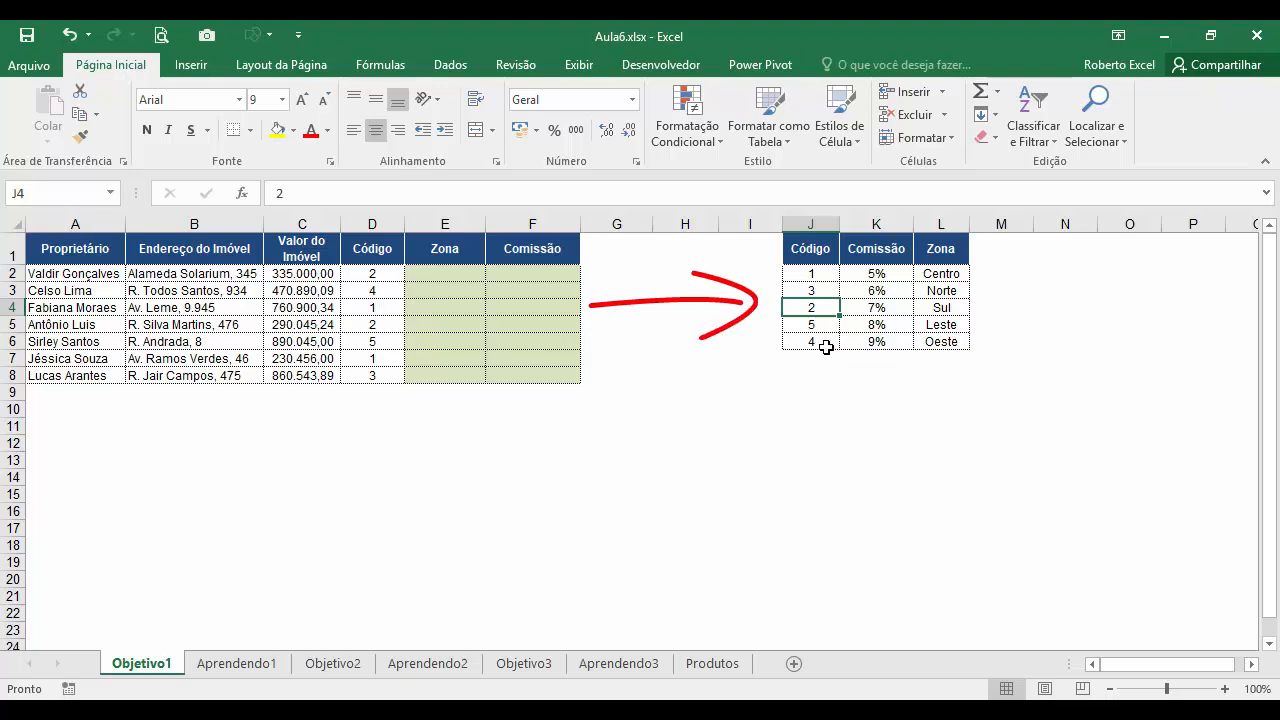
pyautogui.moveTo(814, 309); pyautogui.dragTo(943, 309)
pyautogui.click(945, 309)
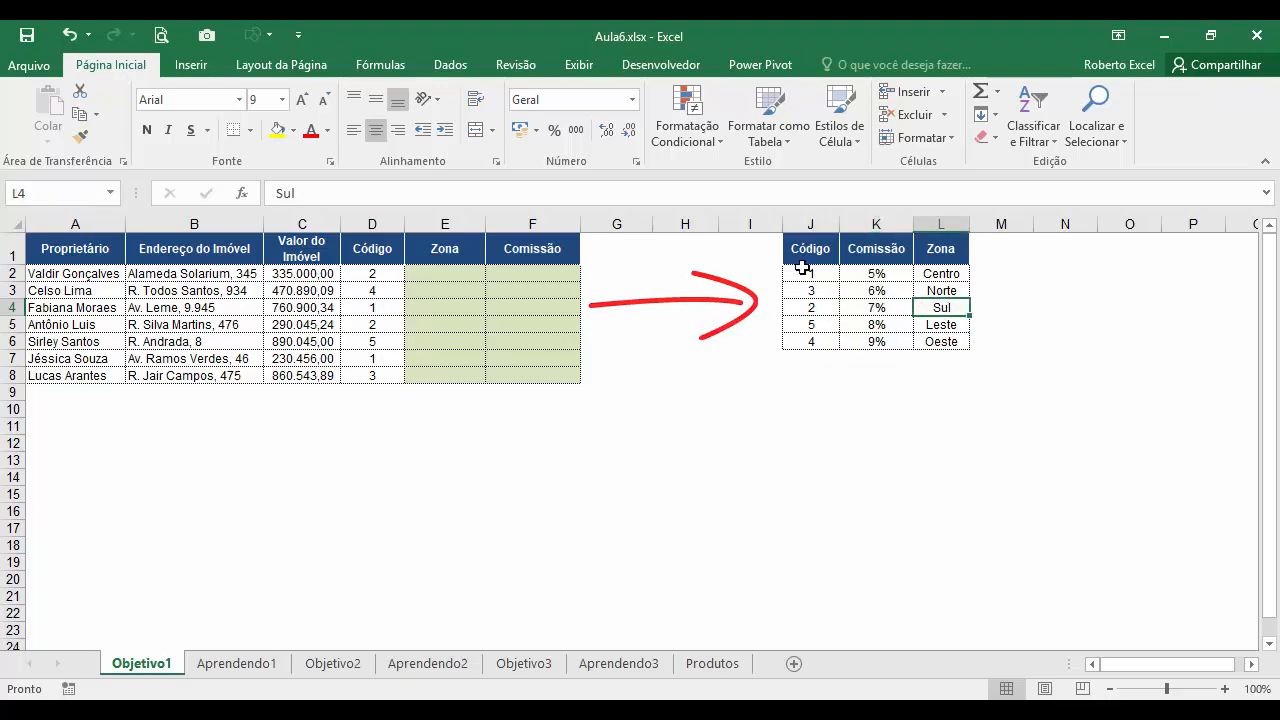
# Step: Enter Sul manually as the first property's zone in cell E2
pyautogui.click(448, 277)
pyautogui.write('Sul')
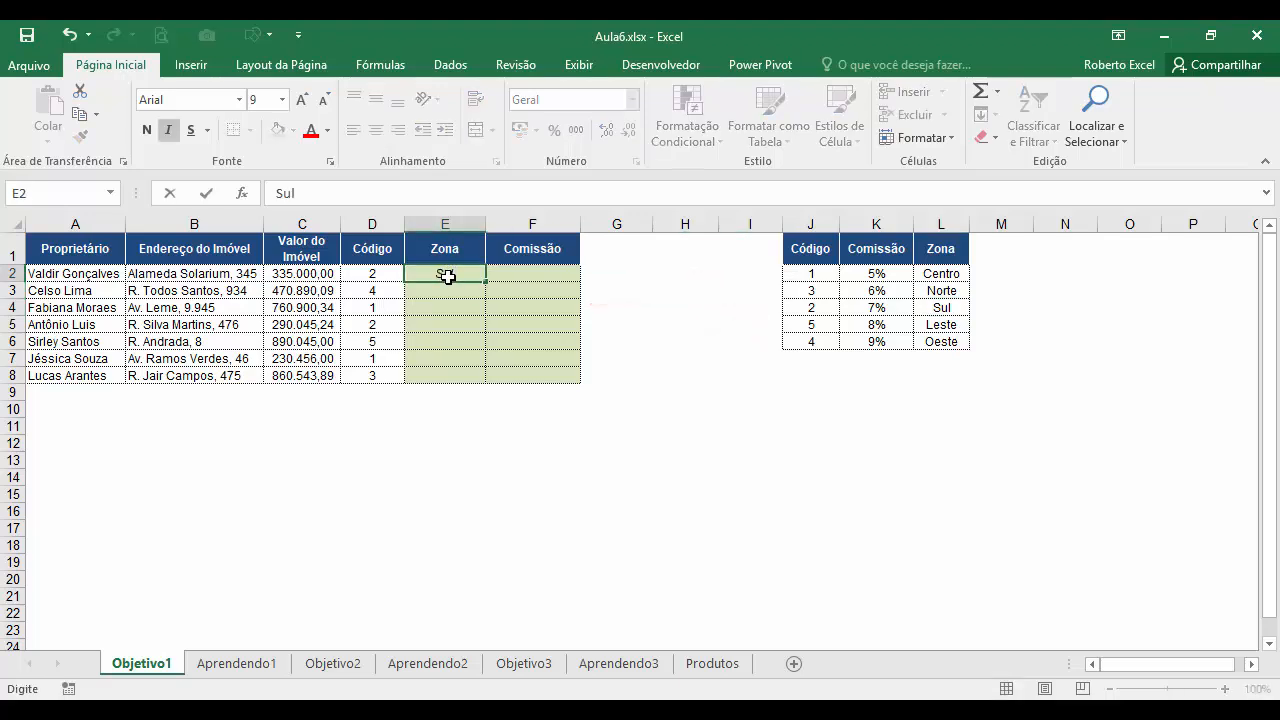
pyautogui.press('Return')
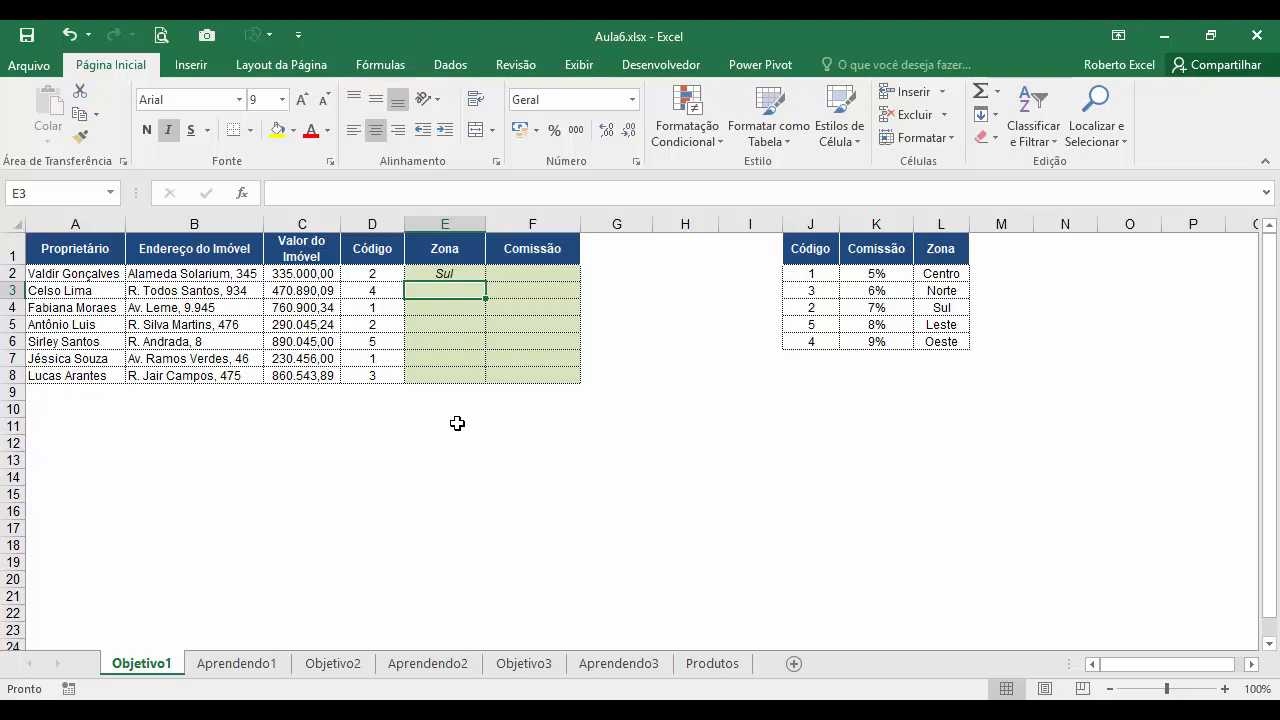
# Step: Trace the code in D2 through the lookup table's Código column to its Zona value and back to E2
pyautogui.click(372, 272)
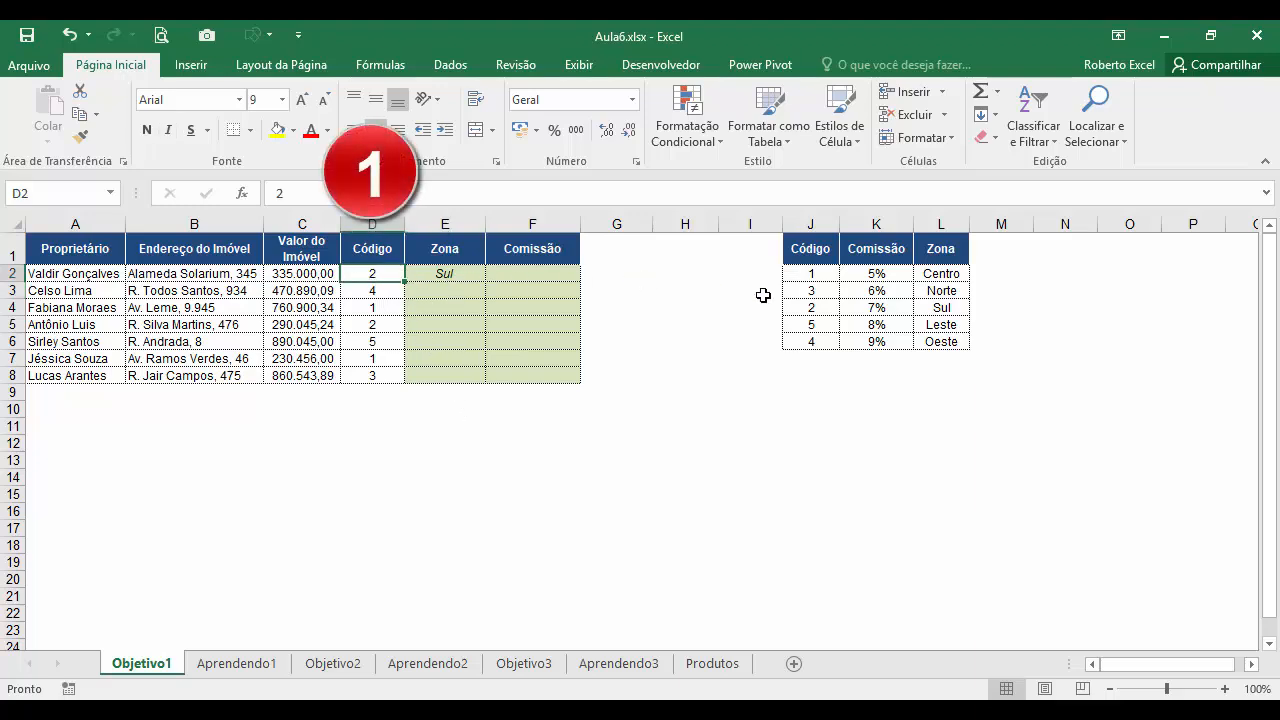
pyautogui.moveTo(811, 272); pyautogui.dragTo(813, 297)
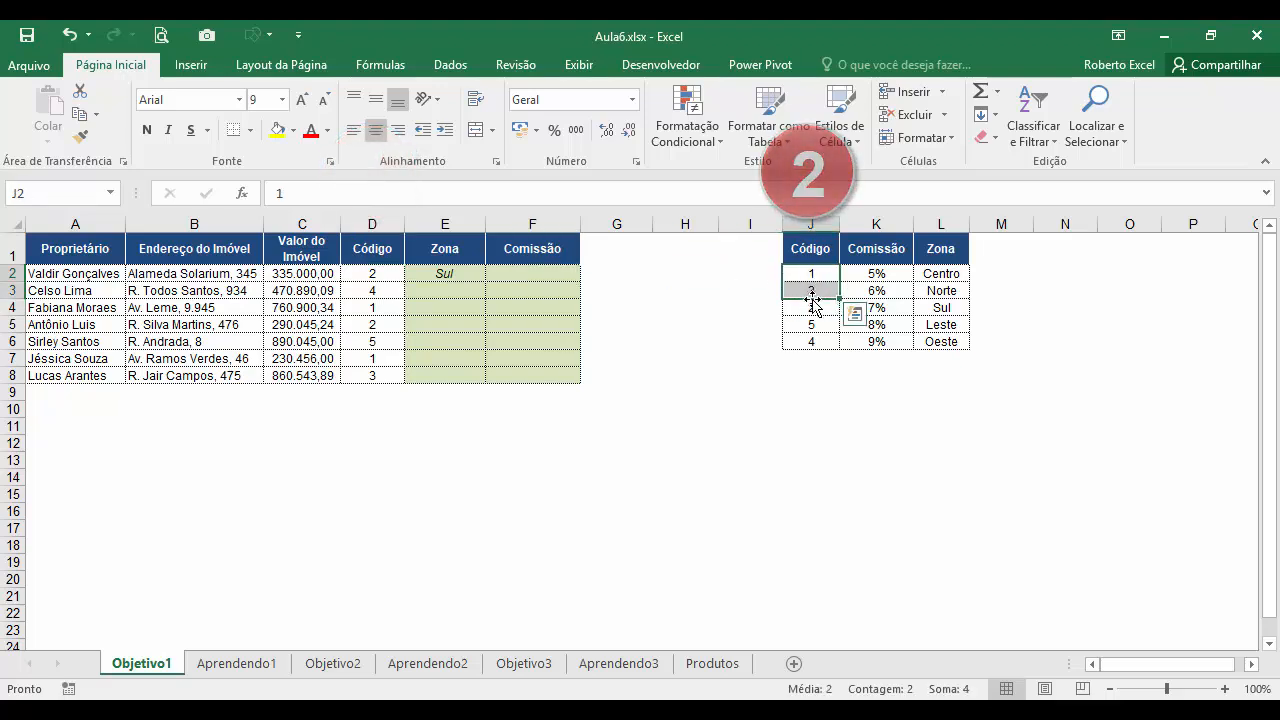
pyautogui.click(822, 305)
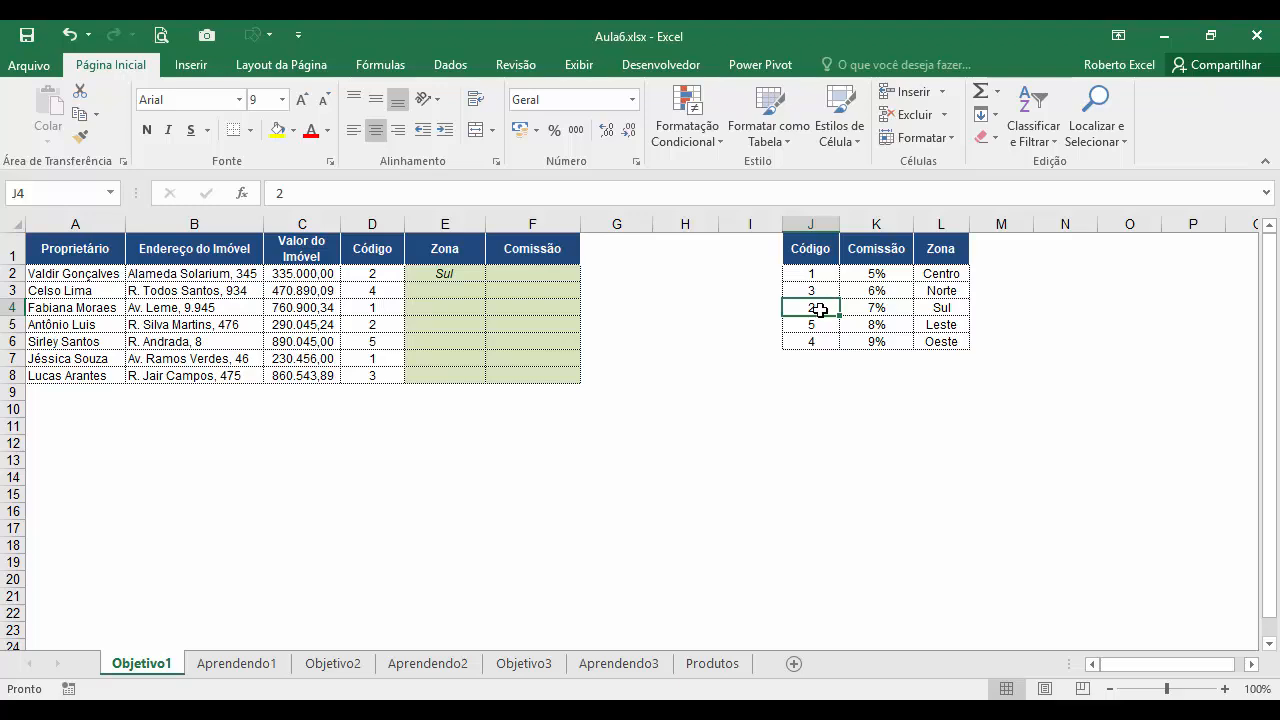
pyautogui.moveTo(822, 305); pyautogui.dragTo(933, 303)
pyautogui.click(935, 304)
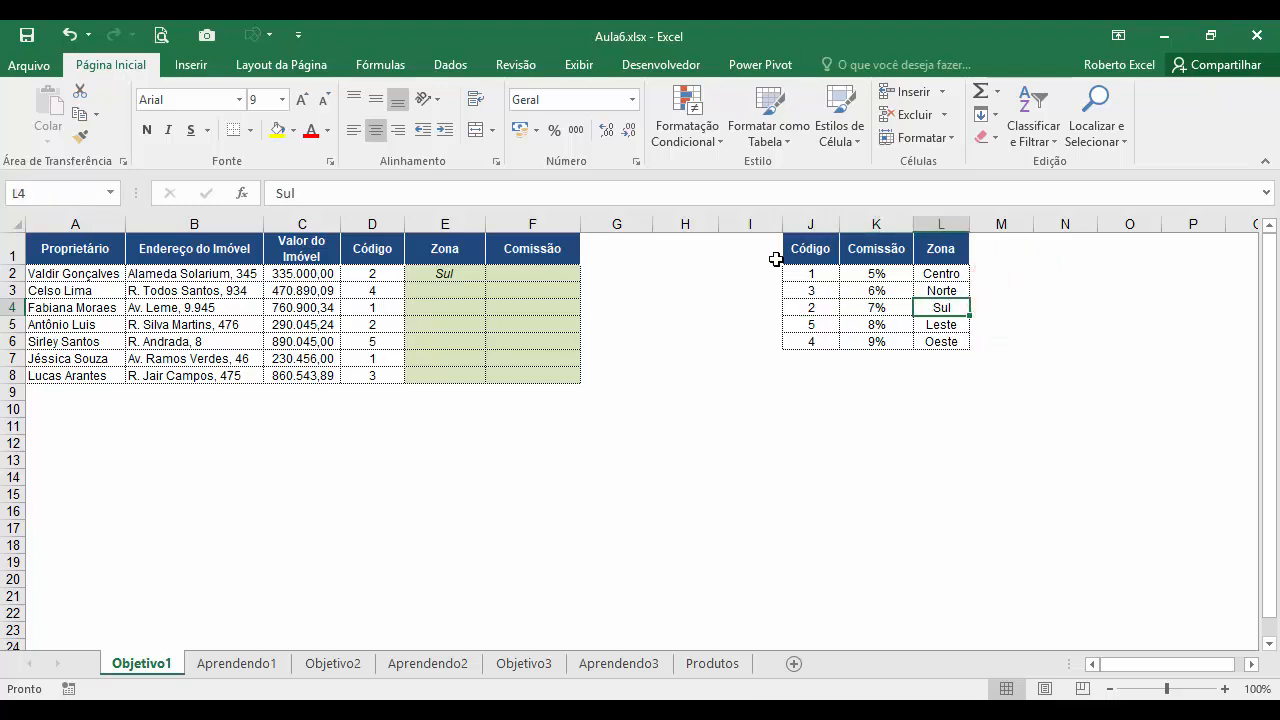
pyautogui.click(444, 273)
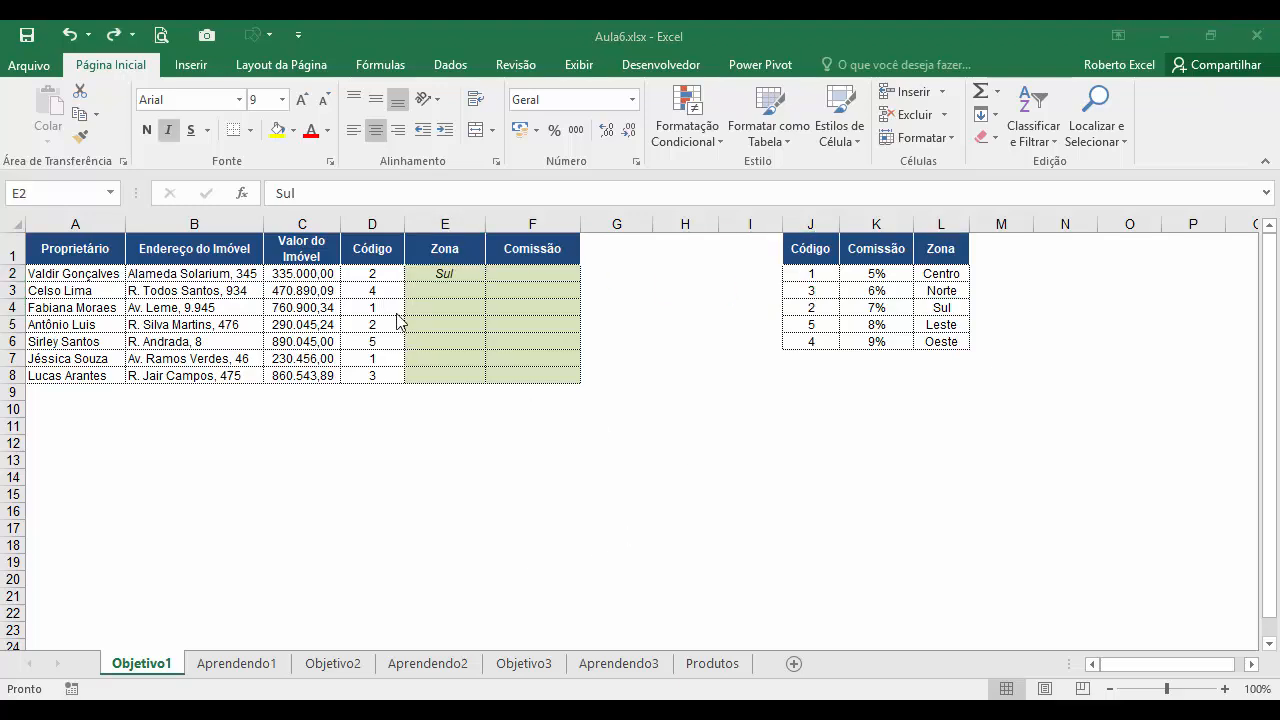
# Step: Clear cell E2 and insert the PROCV function there from the Mais Recentemente Usada category
pyautogui.click(436, 275)
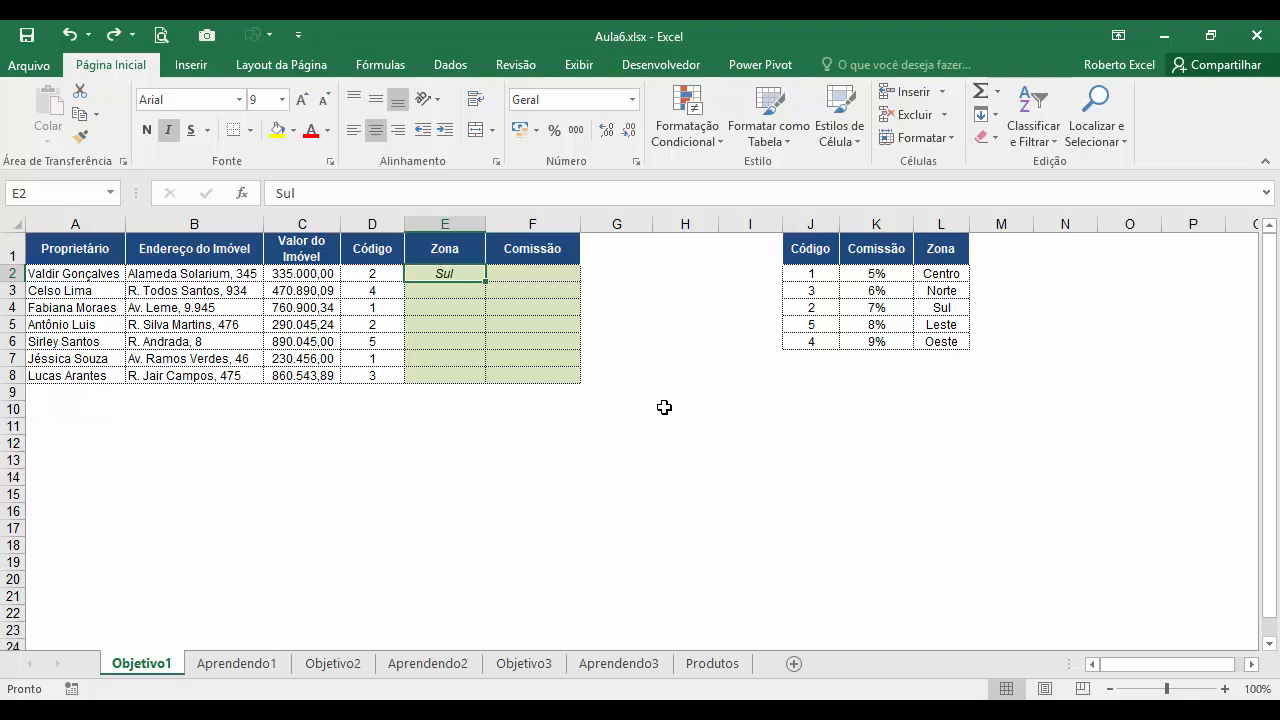
pyautogui.press('Delete')
pyautogui.click(245, 195)
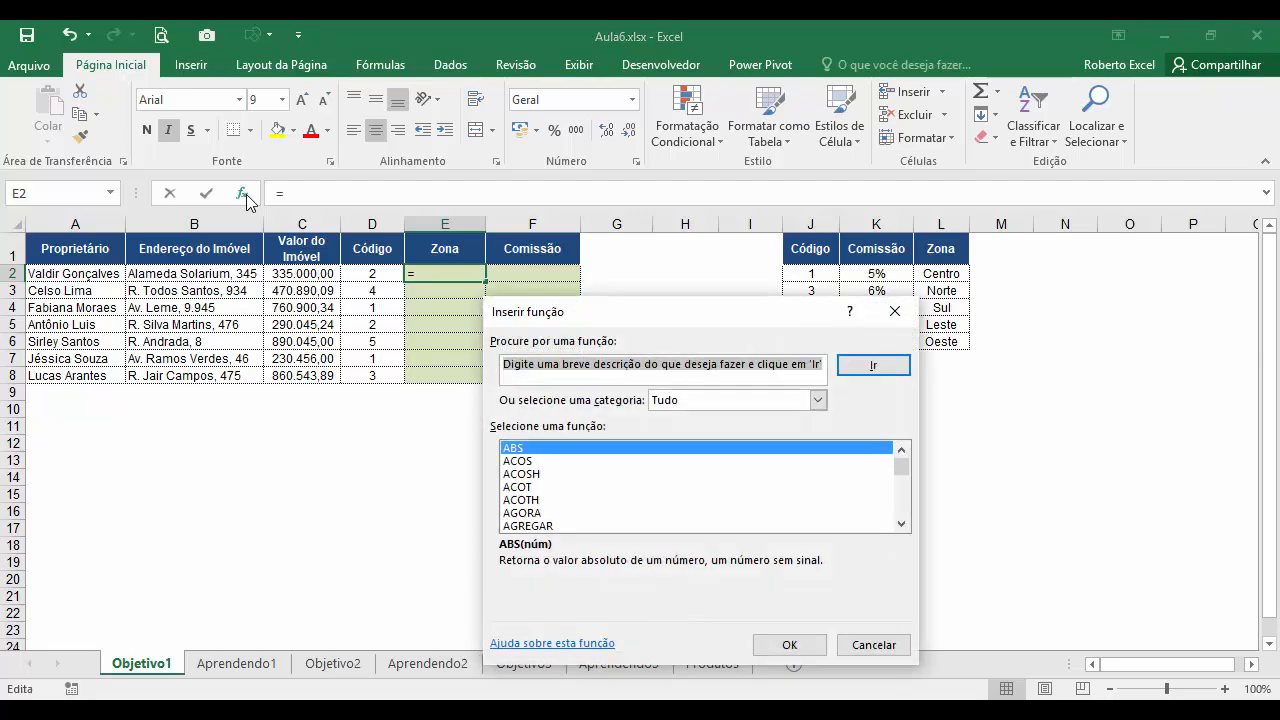
pyautogui.click(817, 401)
pyautogui.click(794, 413)
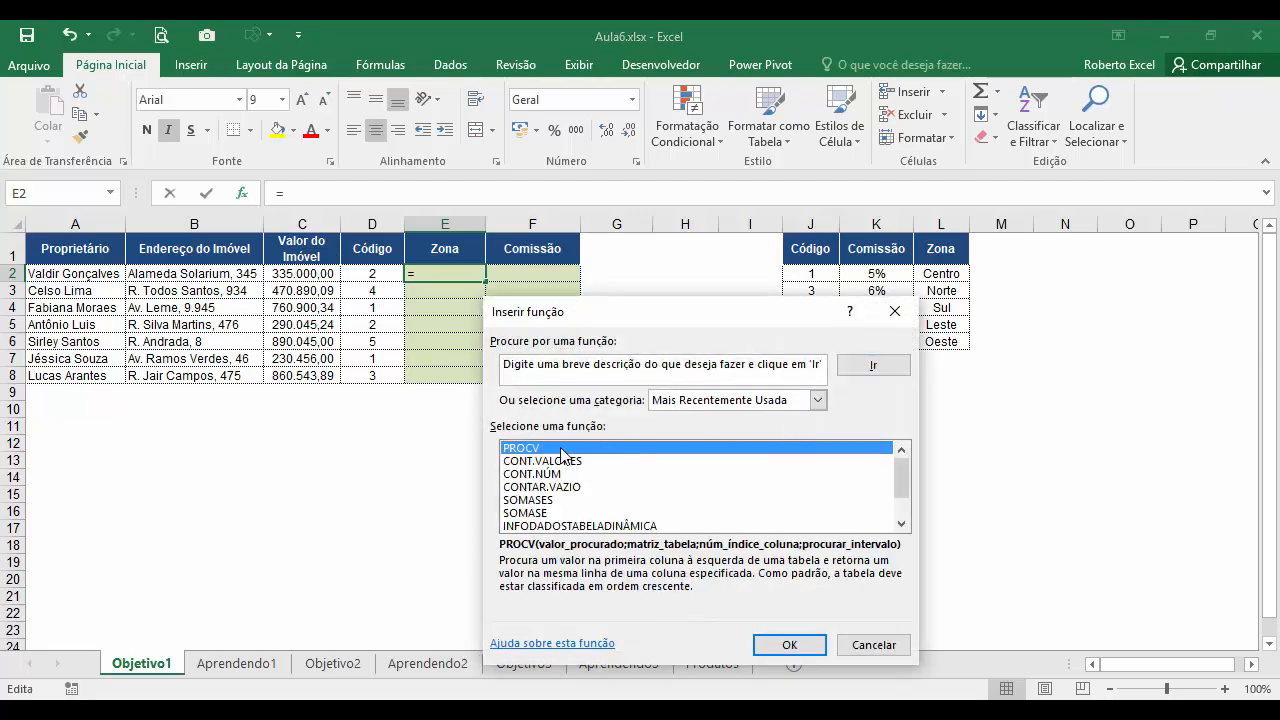
pyautogui.click(789, 645)
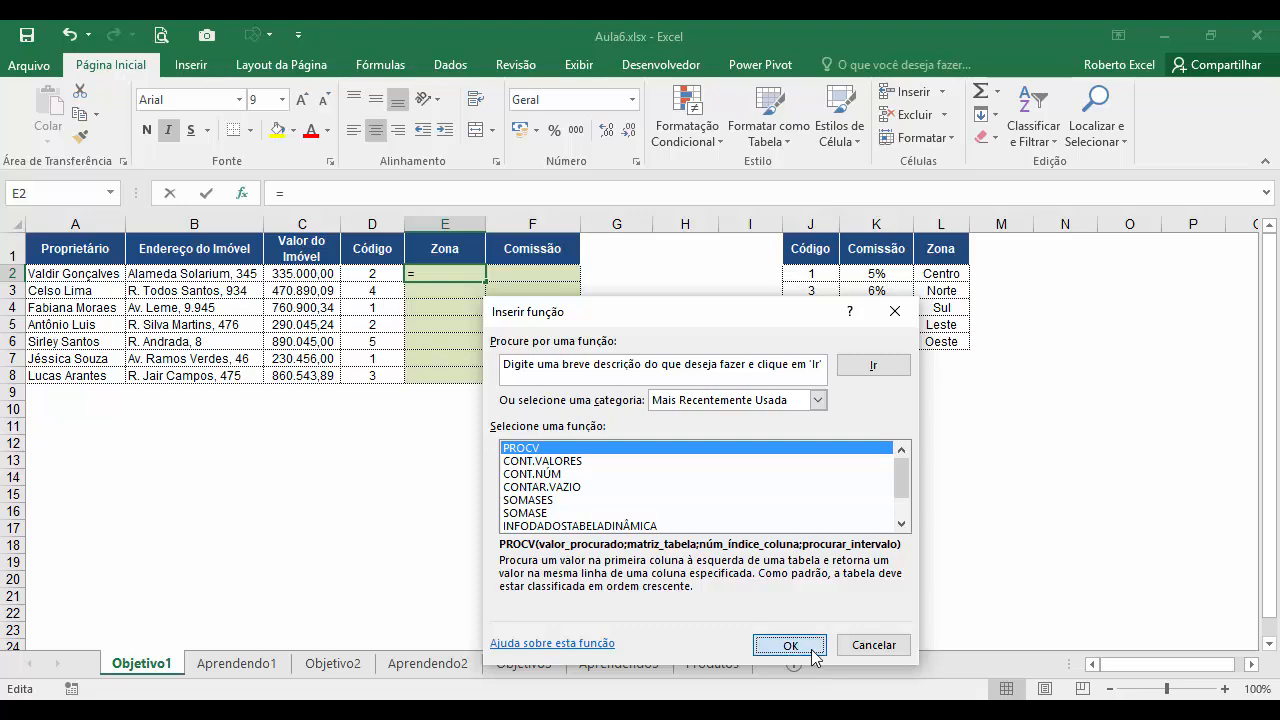
# Step: Set PROCV's Valor_procurado to D2 and its Matriz_tabela to columns J:L
pyautogui.moveTo(657, 334); pyautogui.dragTo(658, 314)
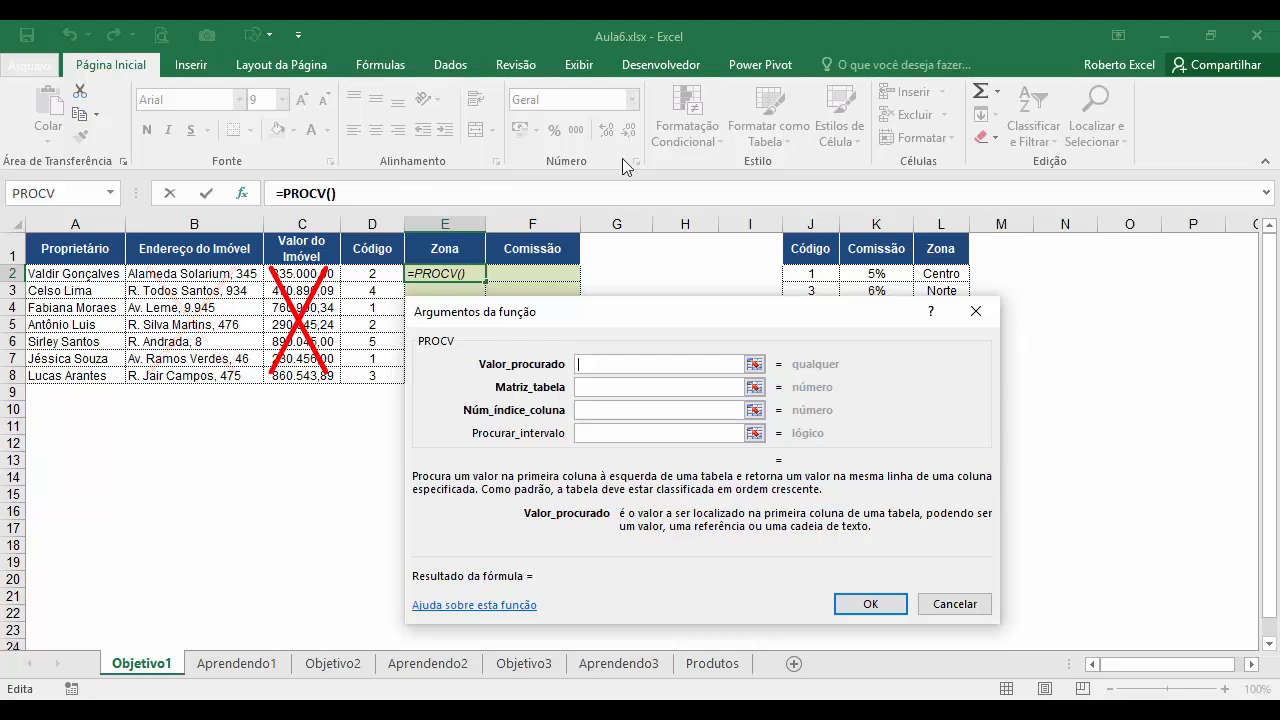
pyautogui.click(371, 274)
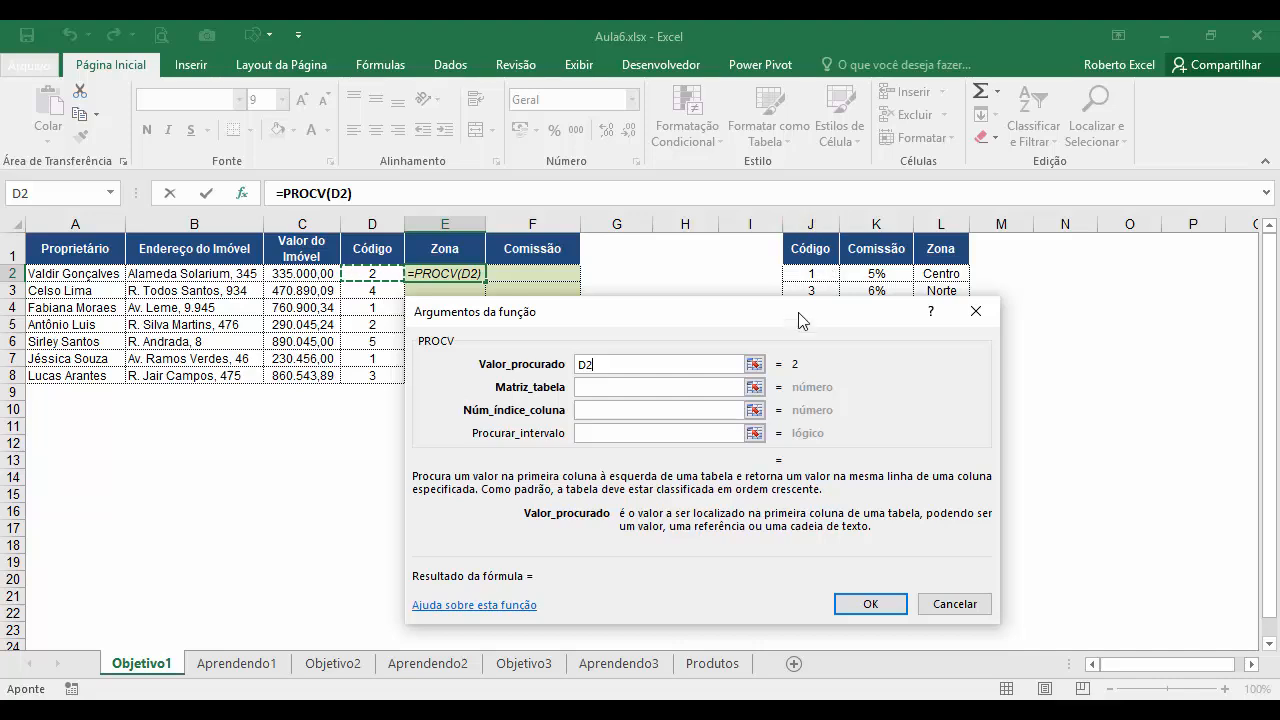
pyautogui.moveTo(798, 312); pyautogui.dragTo(796, 365)
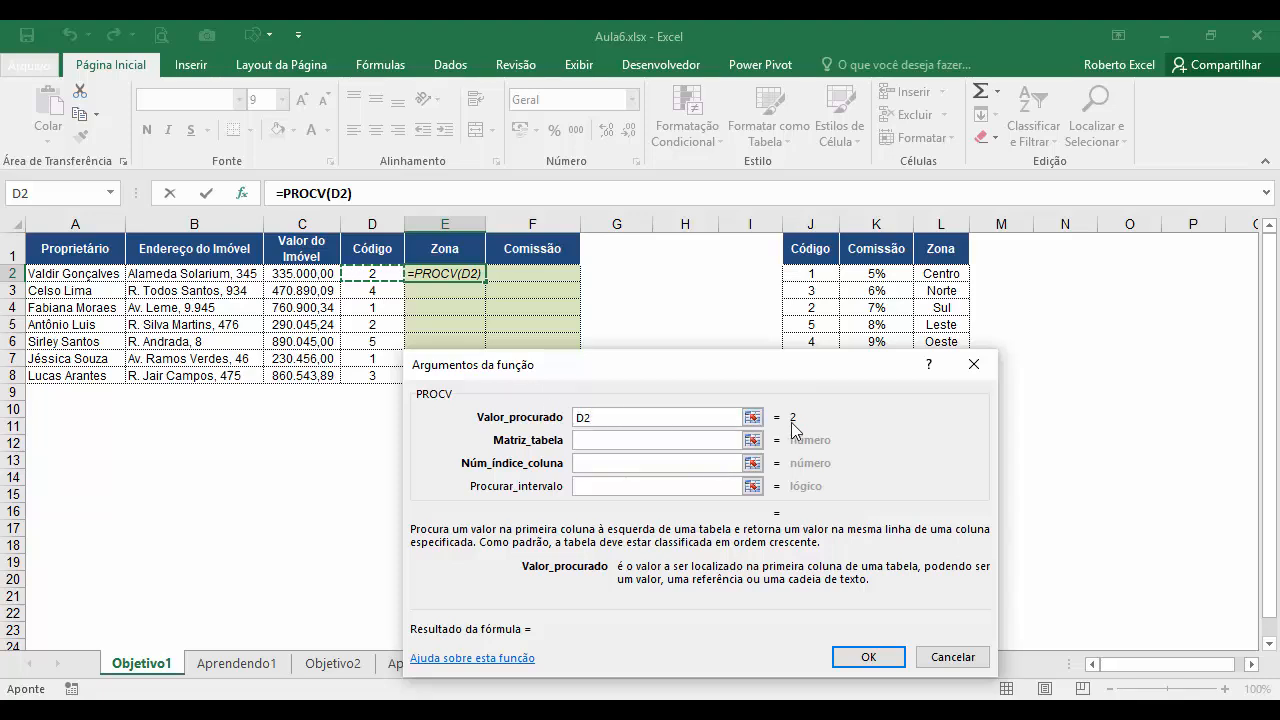
pyautogui.press('Tab')
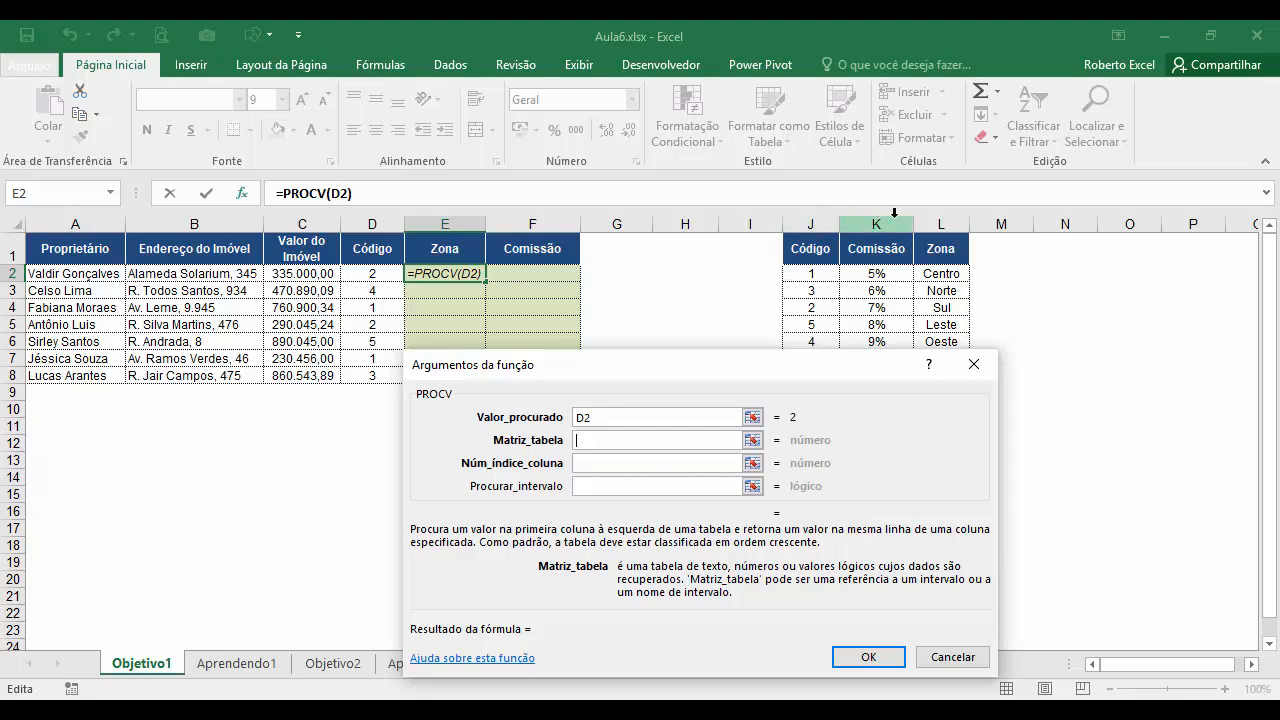
pyautogui.click(814, 222)
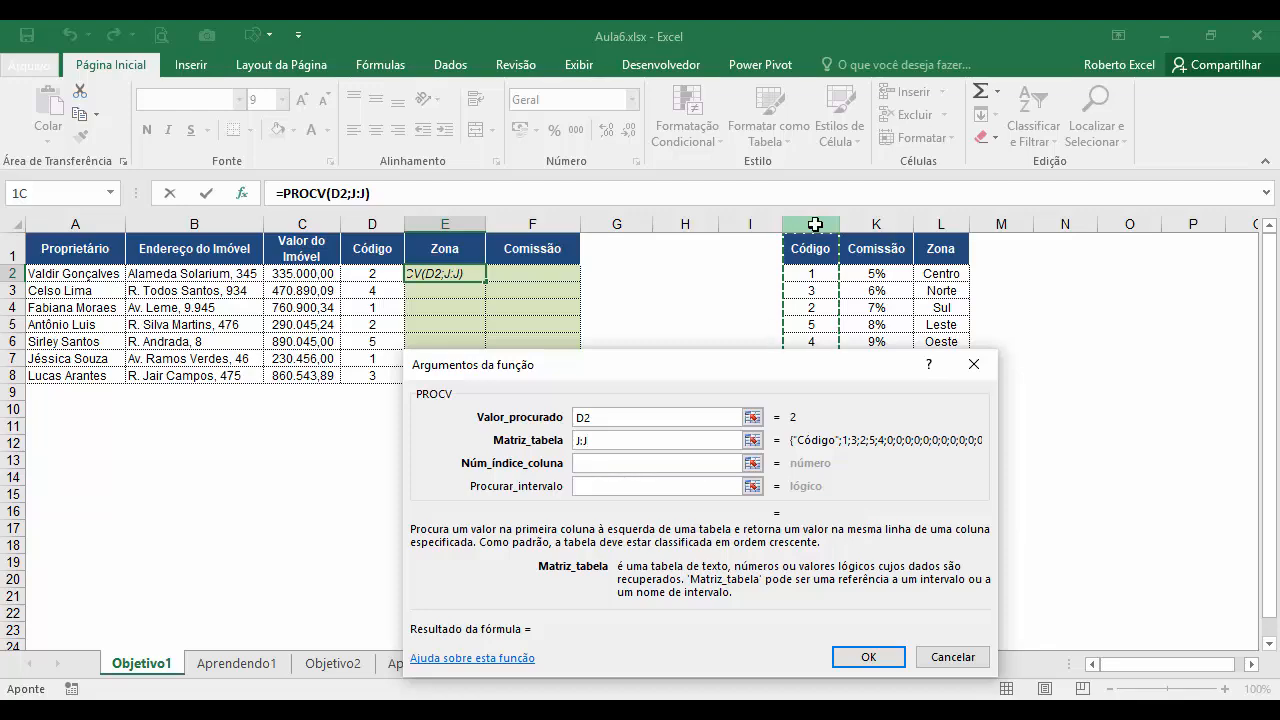
pyautogui.moveTo(819, 223); pyautogui.dragTo(930, 222)
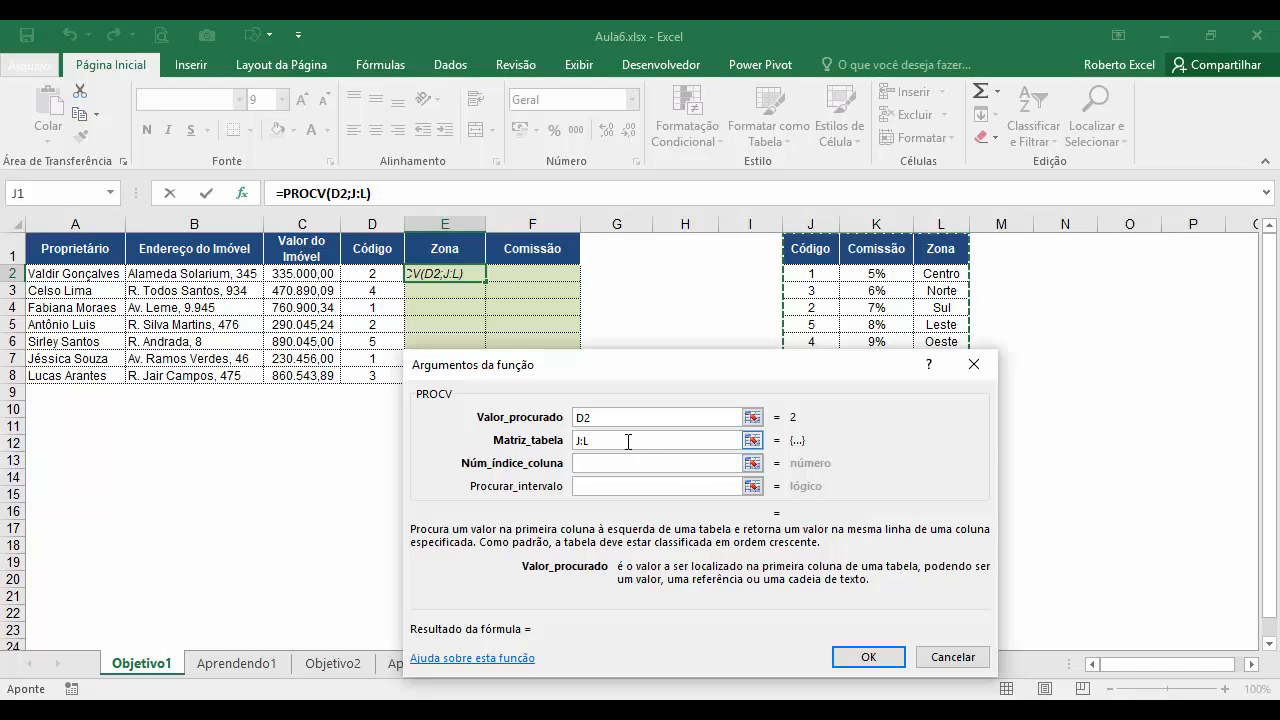
# Step: Complete the PROCV formula with Núm_índice_coluna 3 and Procurar_intervalo 0 for an exact match
pyautogui.click(602, 463)
pyautogui.click(586, 466)
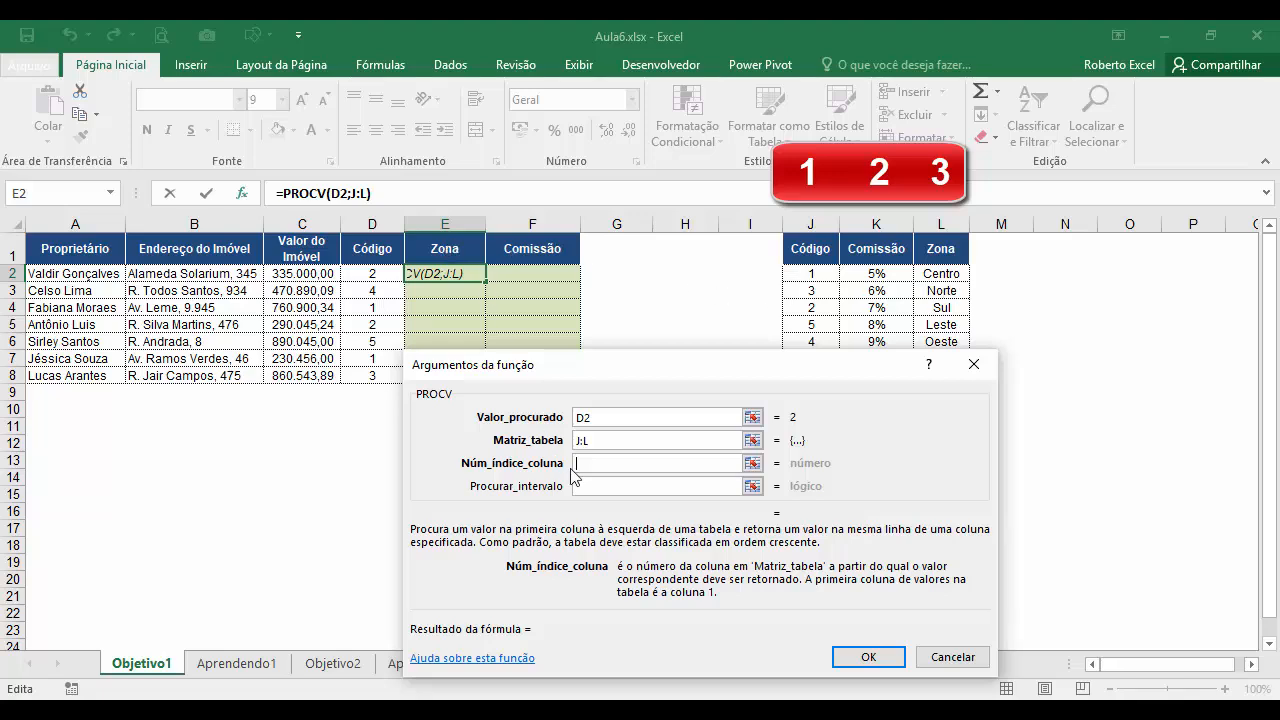
pyautogui.write('3')
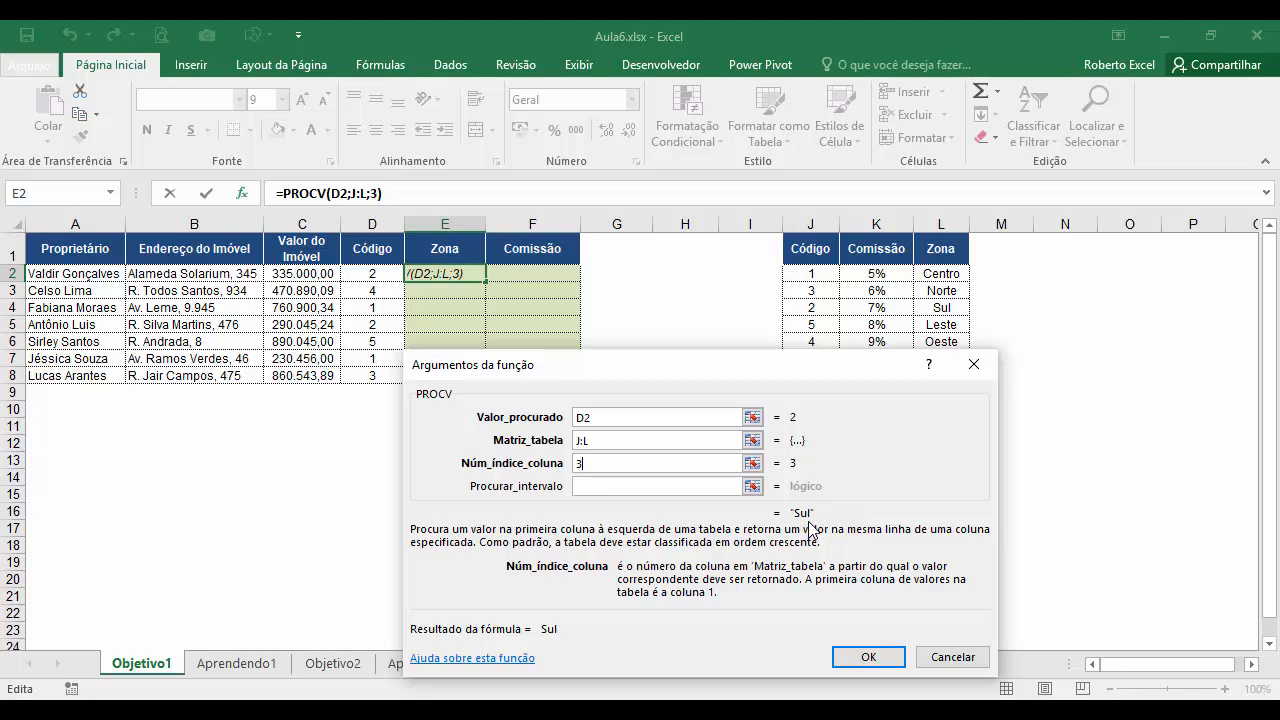
pyautogui.click(588, 487)
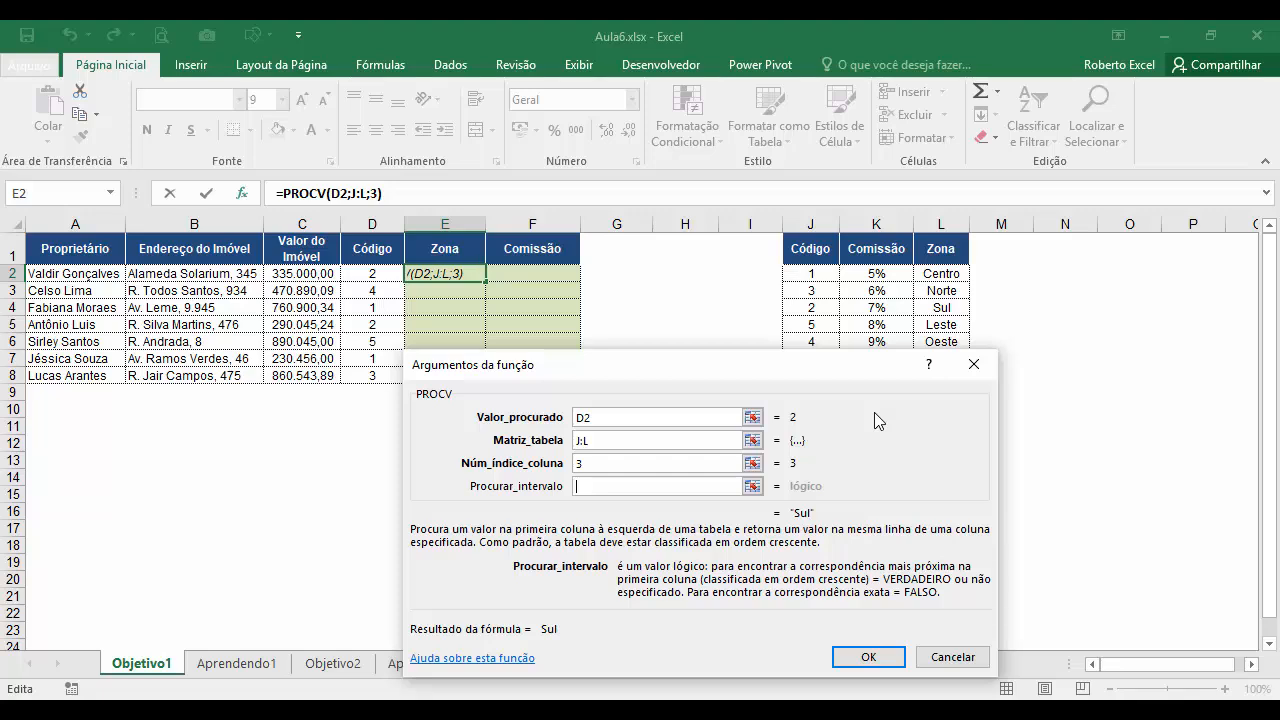
pyautogui.write('0')
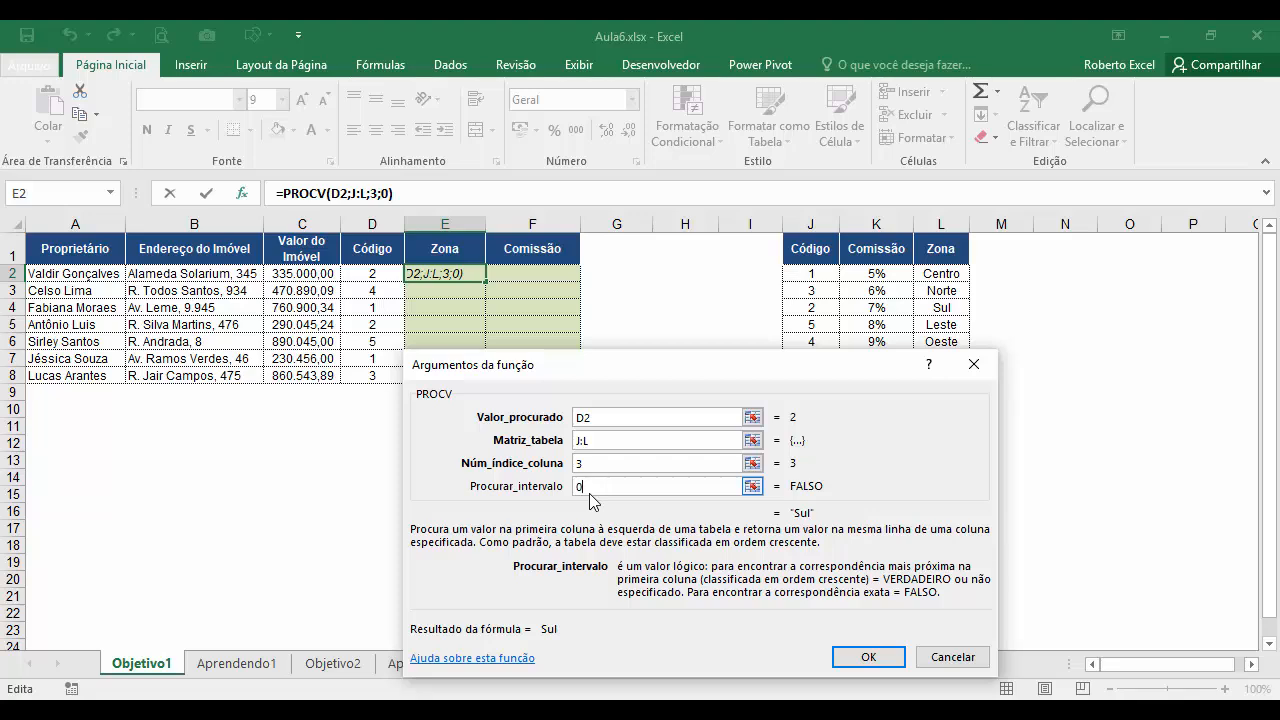
pyautogui.click(869, 658)
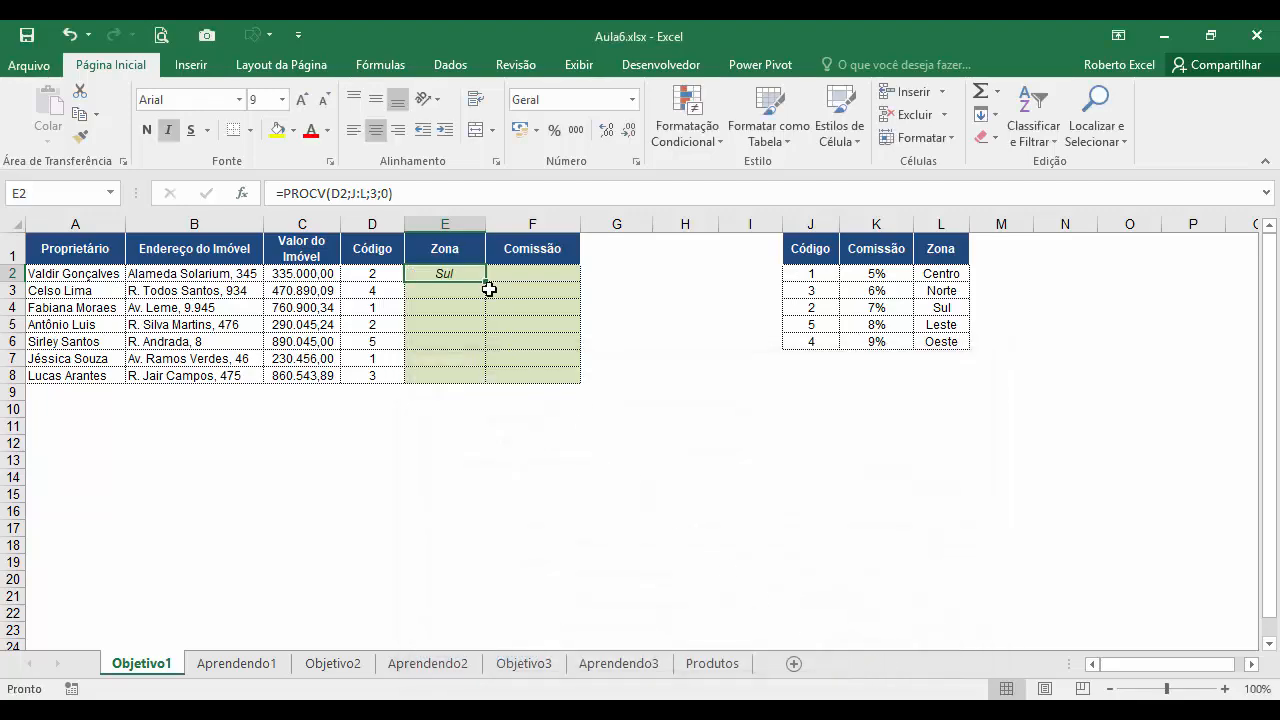
# Step: Fill the E2 formula down through E8 and check the zones for codes 4 and 1 against the lookup table
pyautogui.moveTo(485, 283); pyautogui.dragTo(470, 430)
pyautogui.click(380, 290)
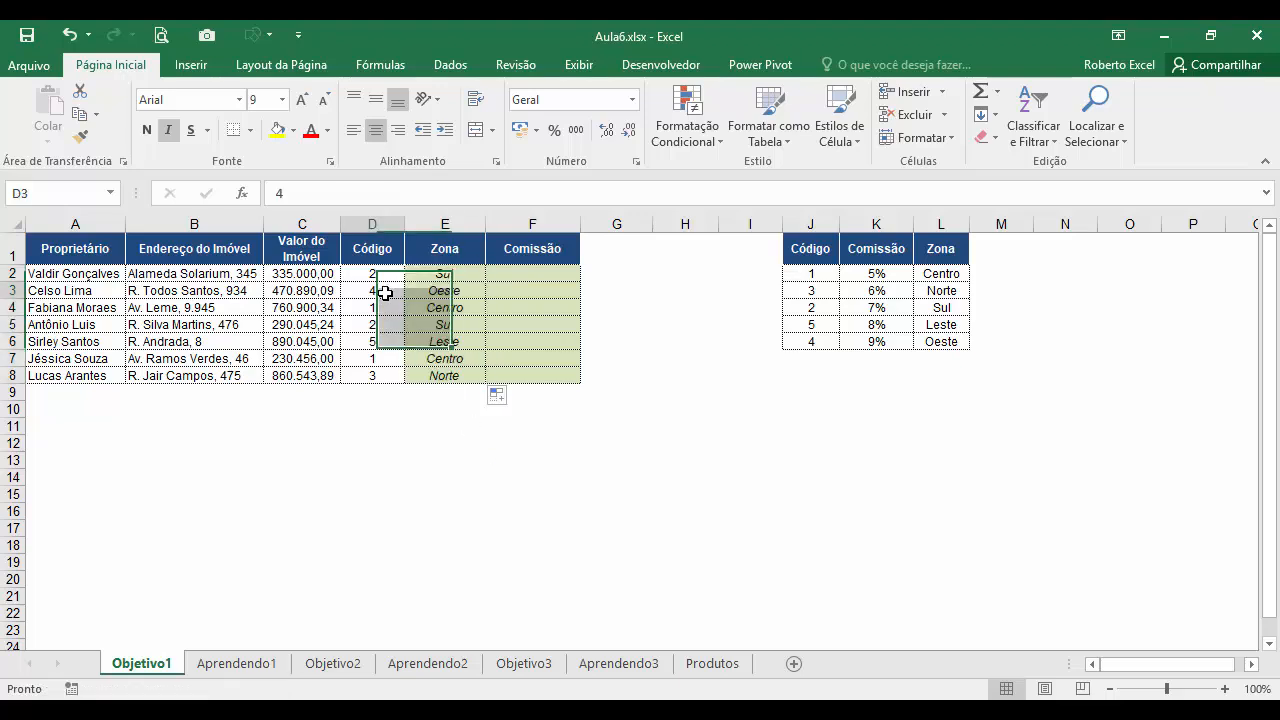
pyautogui.doubleClick(820, 342)
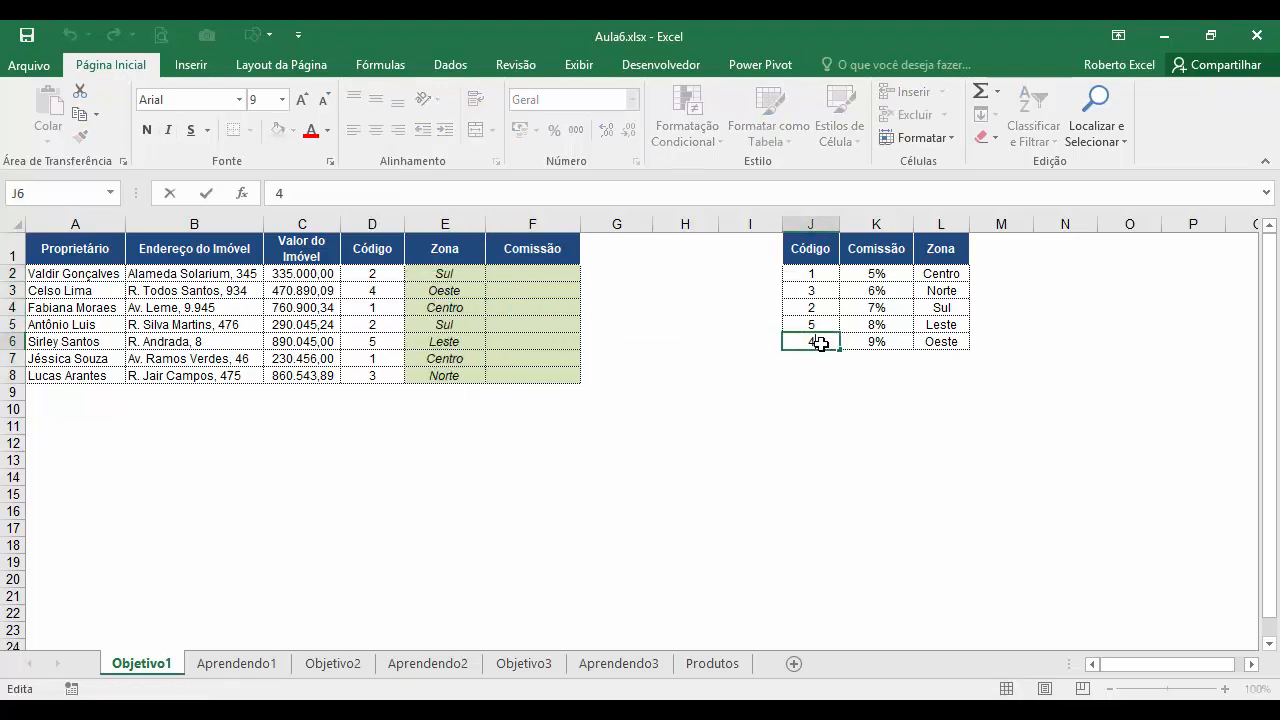
pyautogui.press('Escape')
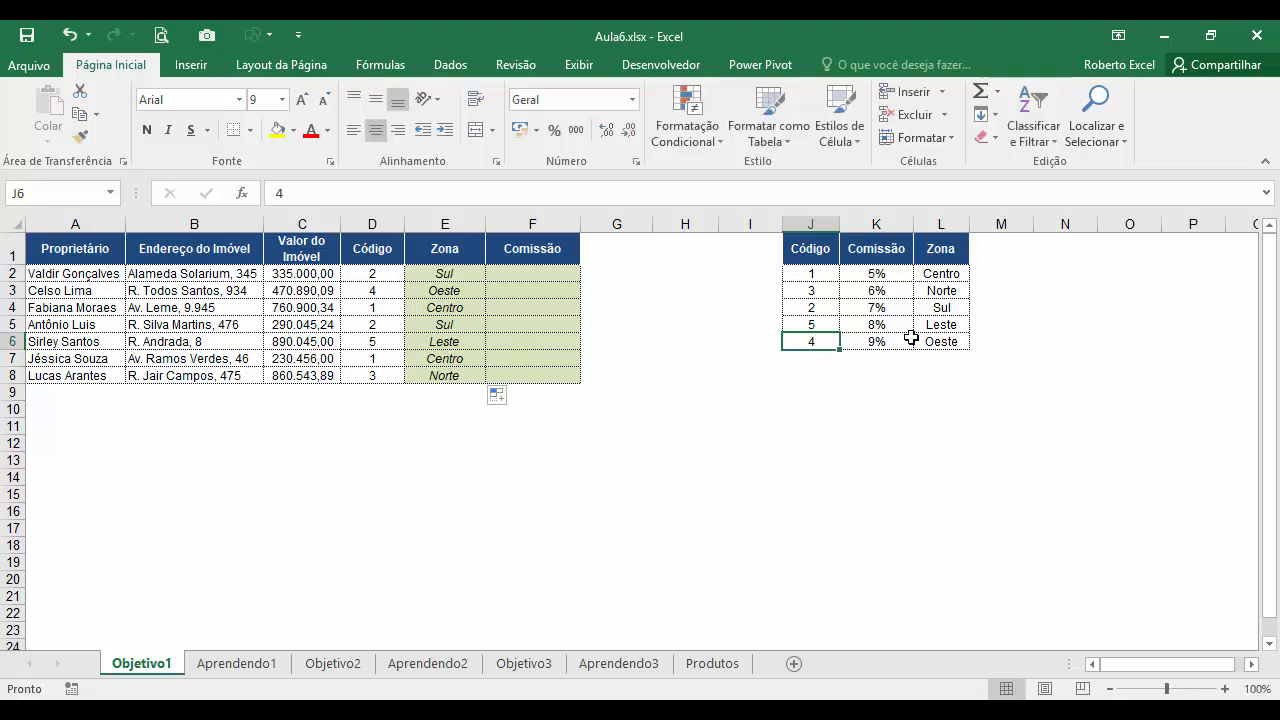
pyautogui.click(372, 312)
pyautogui.click(808, 272)
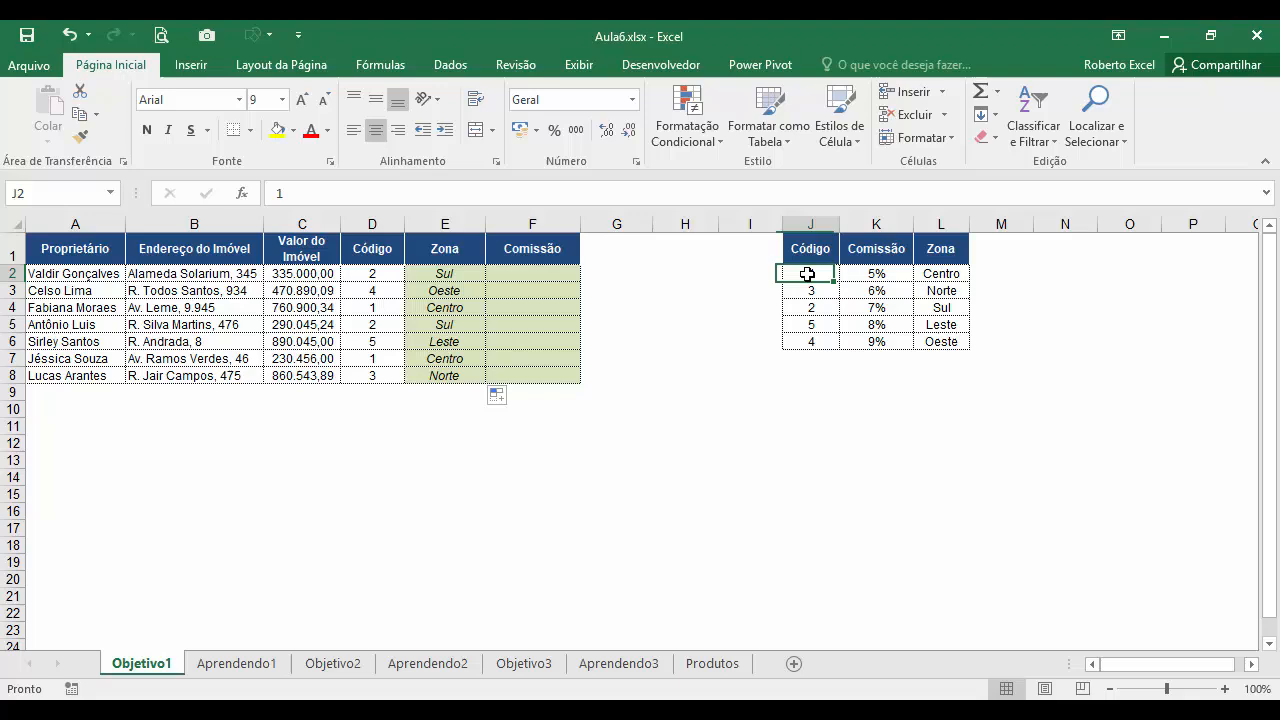
# Step: Check the zone listed for code 1 in the lookup table and select the first empty Comissão cell, F2
pyautogui.click(920, 274)
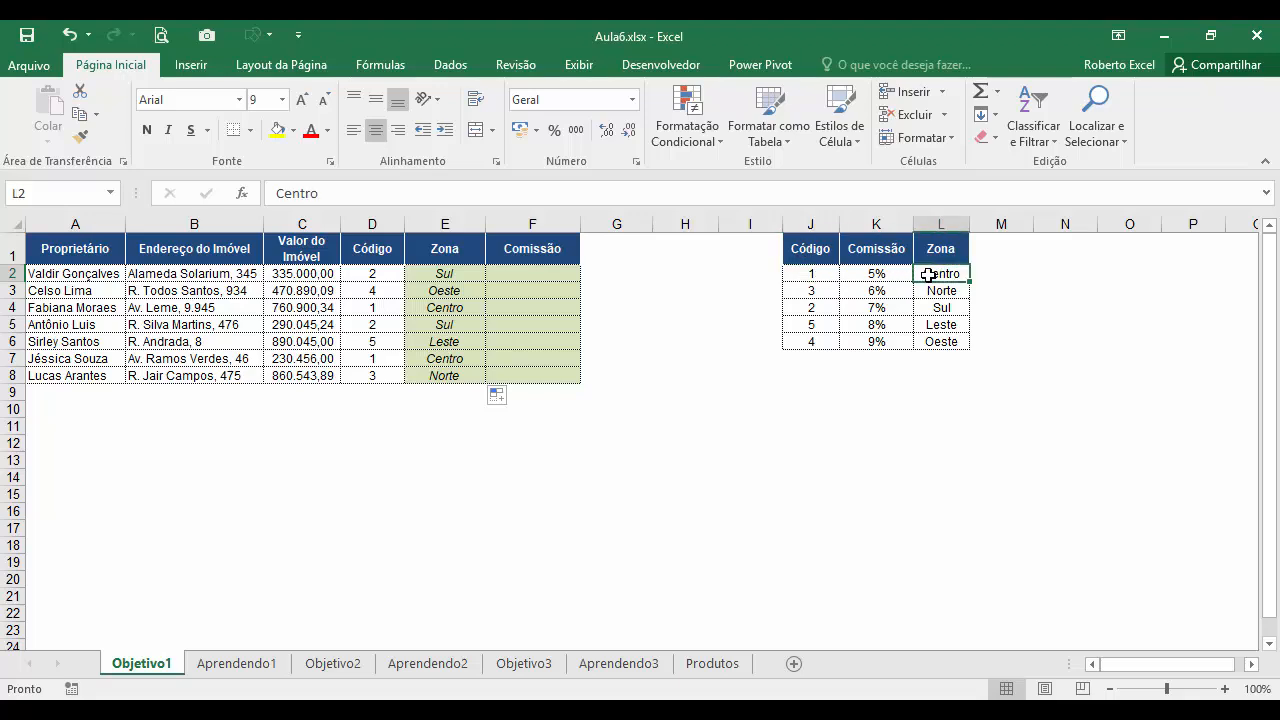
pyautogui.click(545, 277)
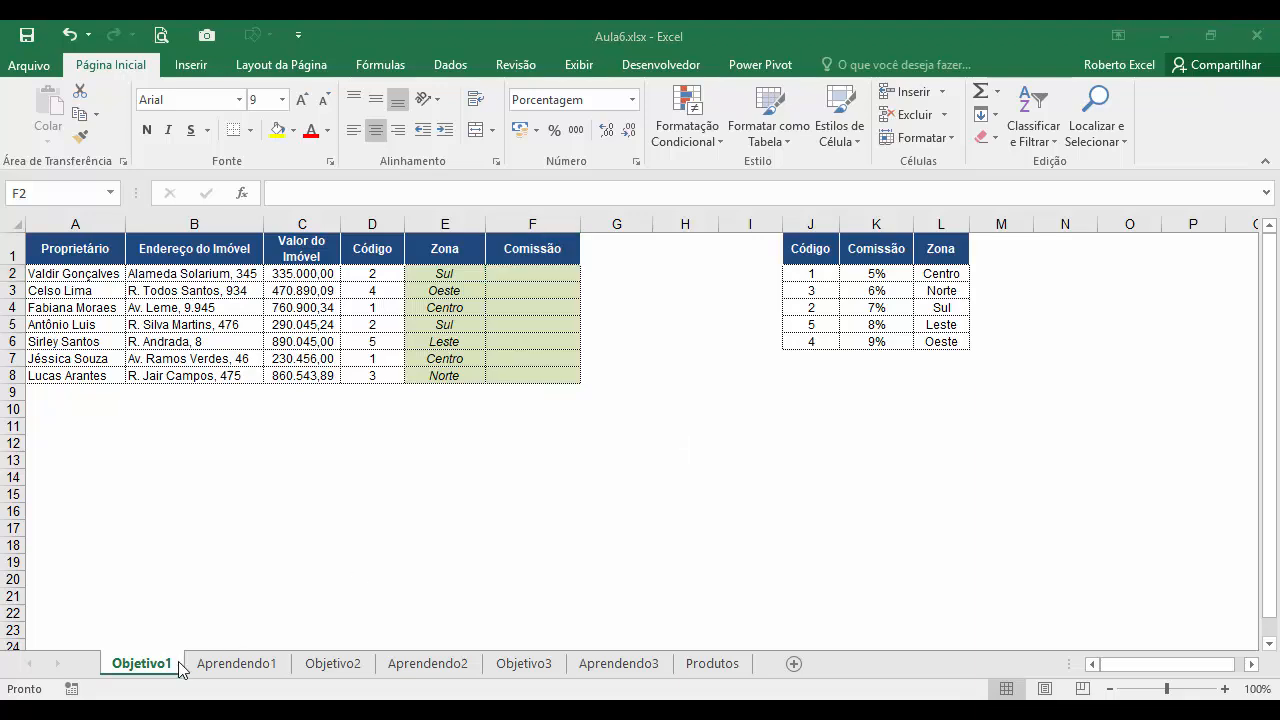
# Step: Open the Objetivo2 sheet and compare the patients' Altura values with the 1,81 to 1,90 row of the ideal weight table
pyautogui.click(342, 666)
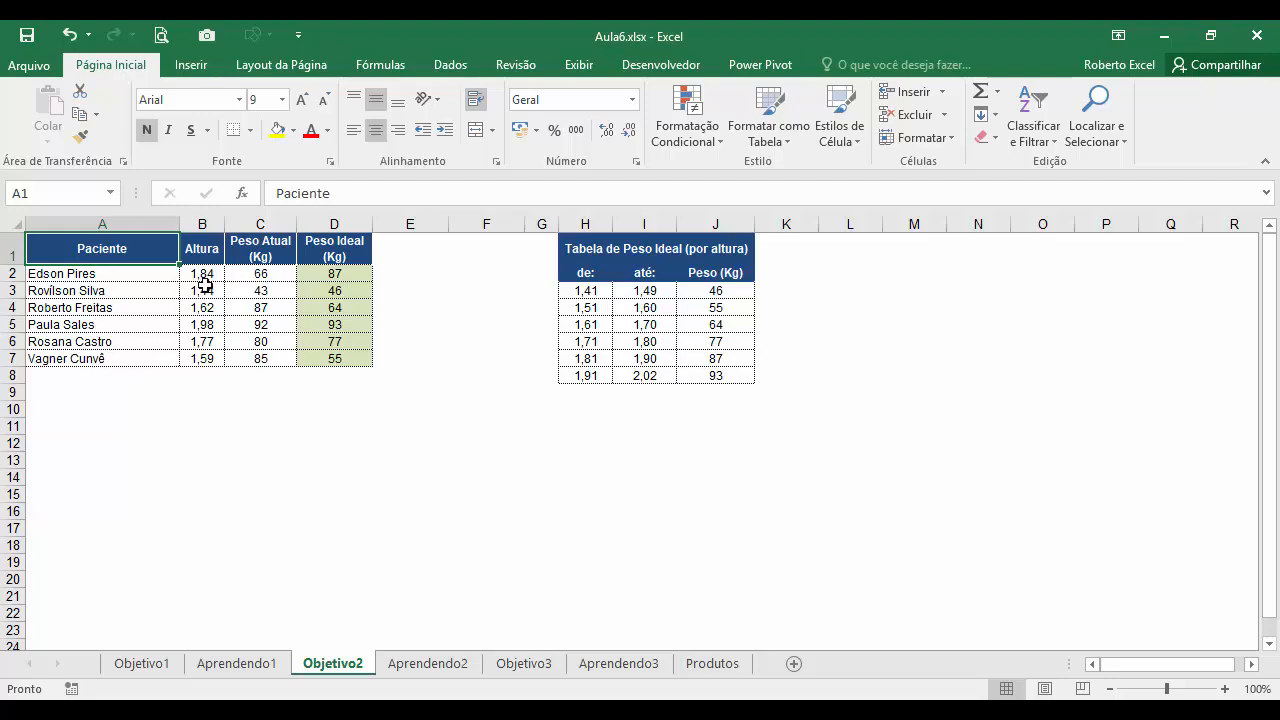
pyautogui.moveTo(207, 271); pyautogui.dragTo(205, 358)
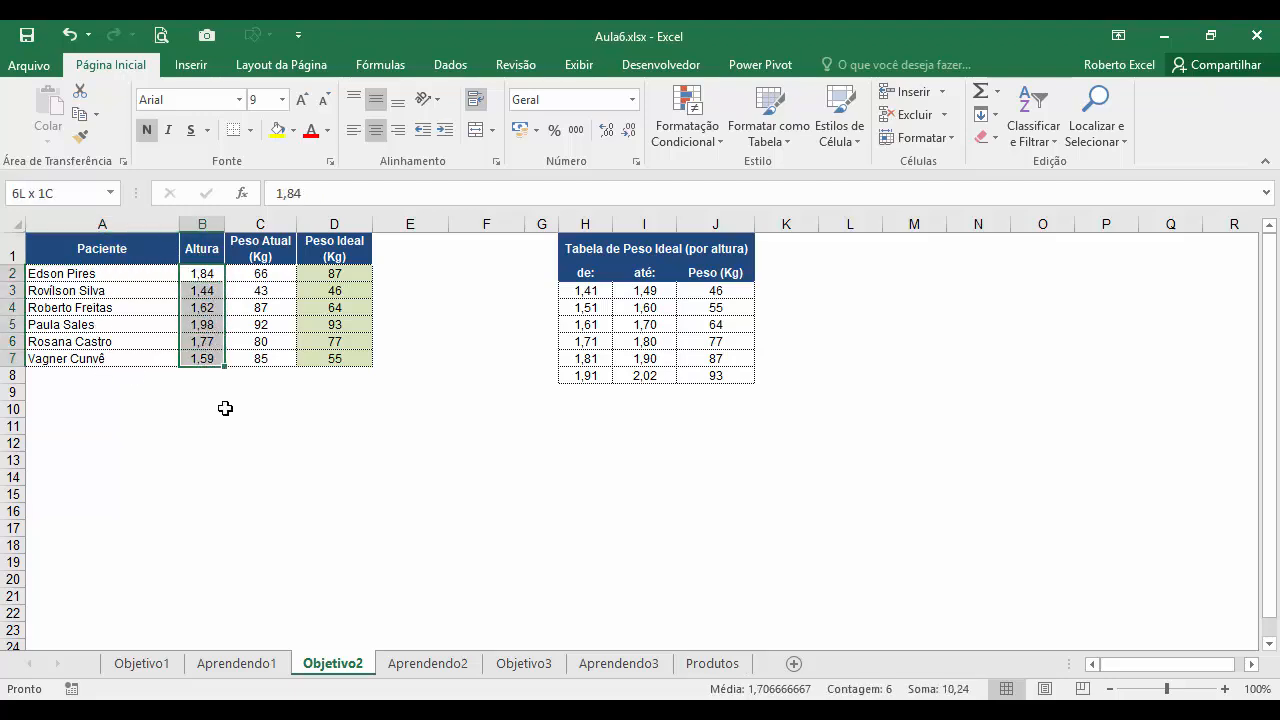
pyautogui.click(294, 461)
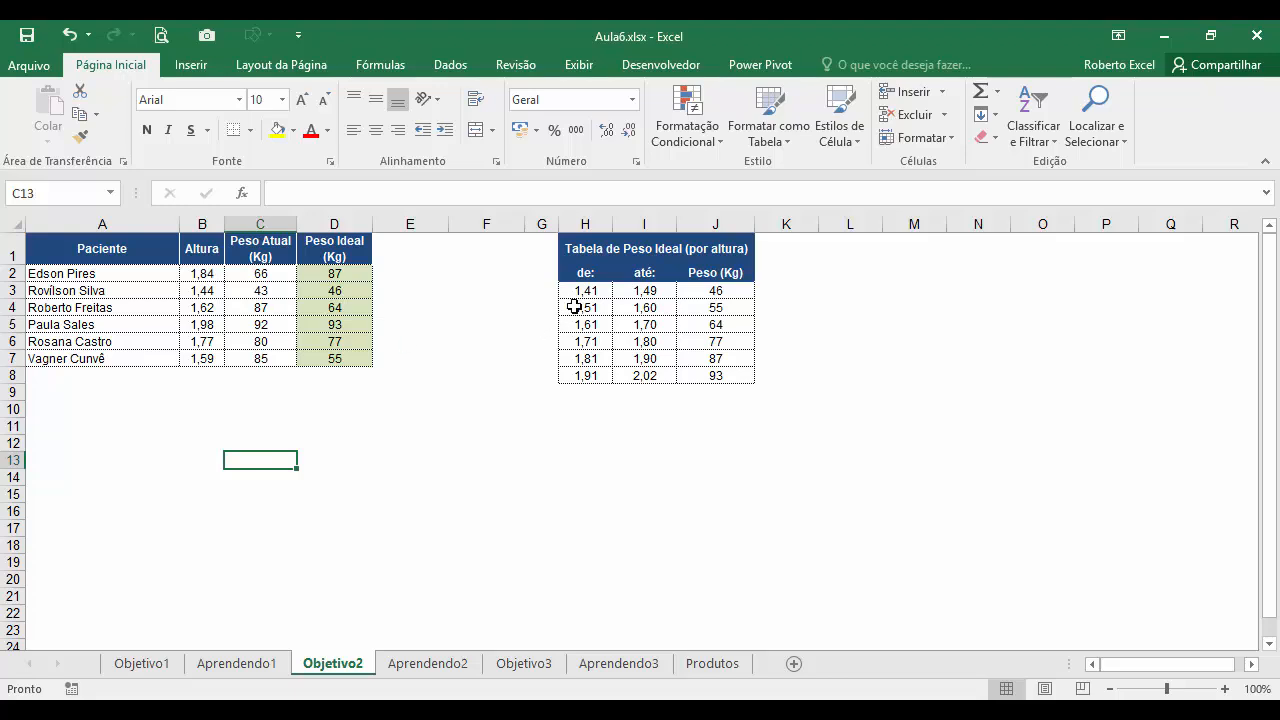
pyautogui.moveTo(590, 358); pyautogui.dragTo(714, 367)
pyautogui.click(714, 359)
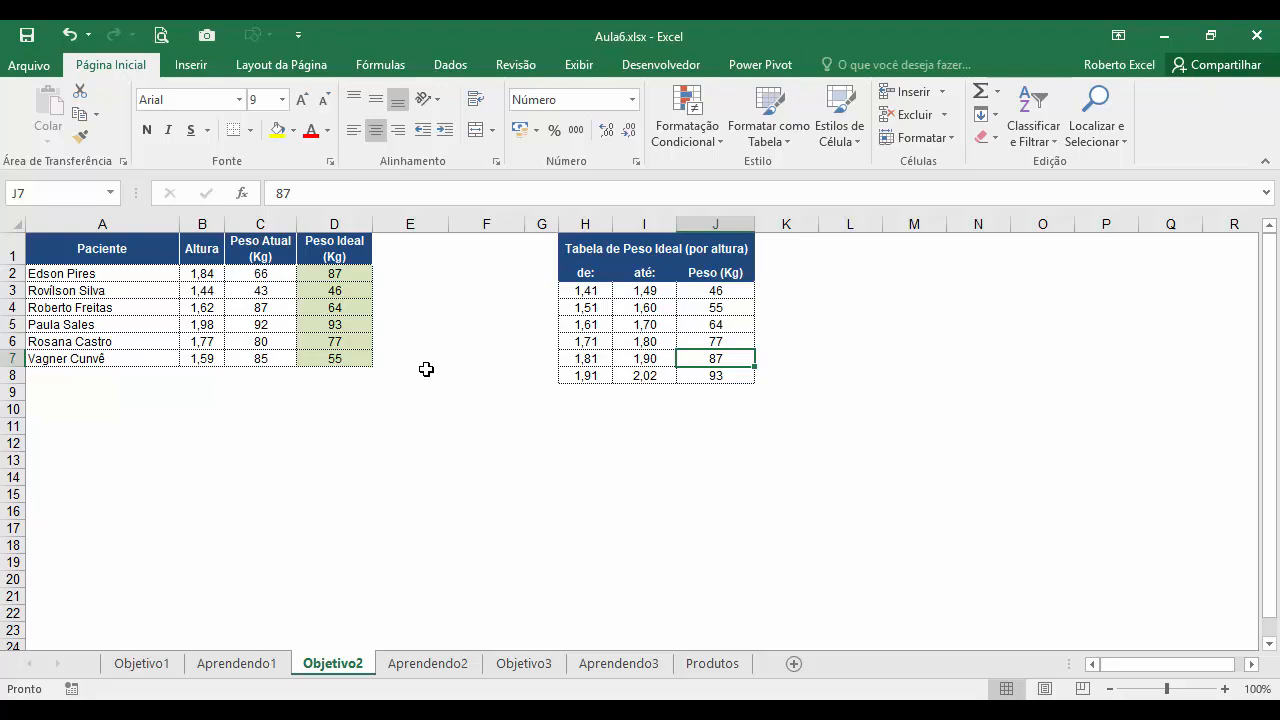
pyautogui.click(206, 274)
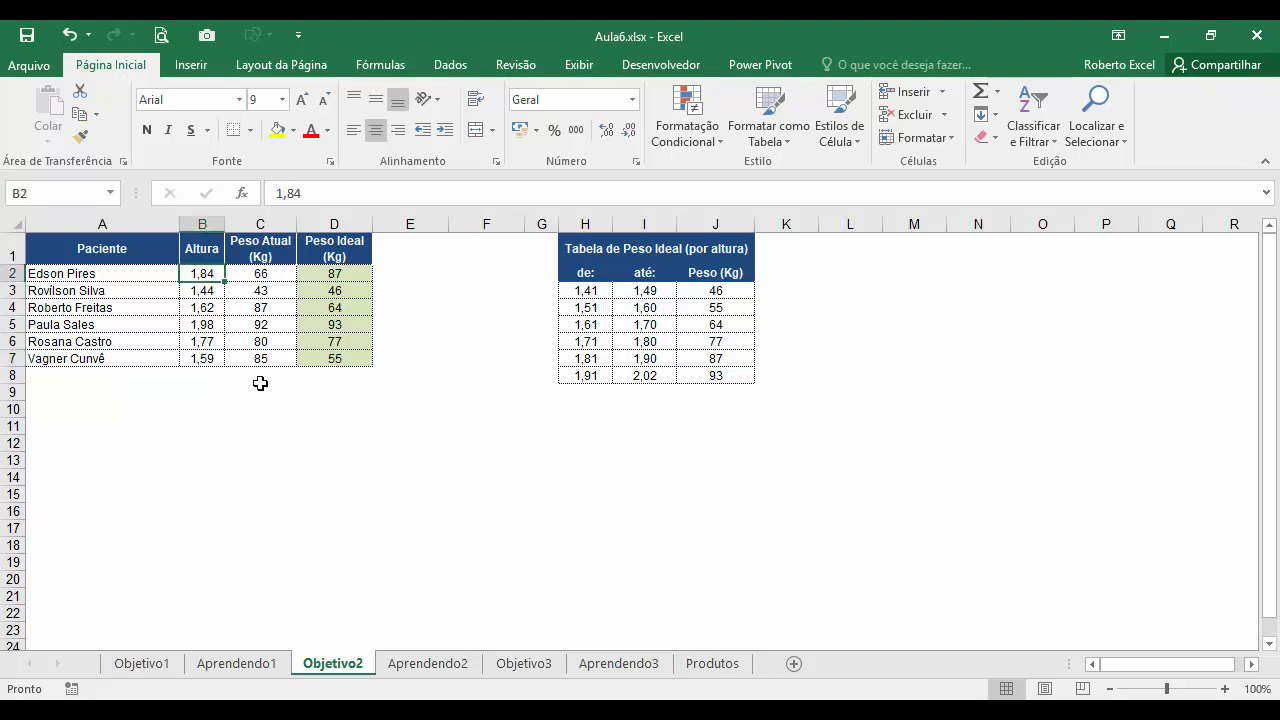
# Step: Examine the ascending lower limits in the de: column and trace the height in B2 to its matching range and weight
pyautogui.moveTo(578, 290); pyautogui.dragTo(586, 376)
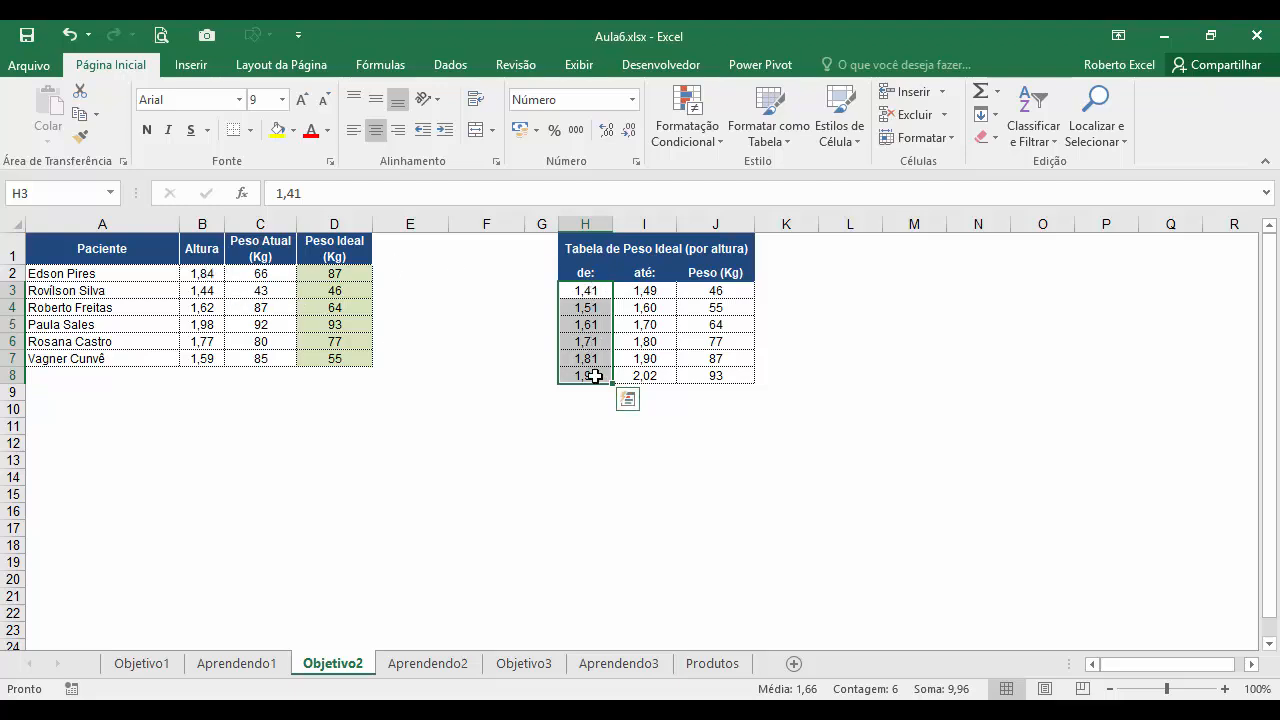
pyautogui.click(590, 416)
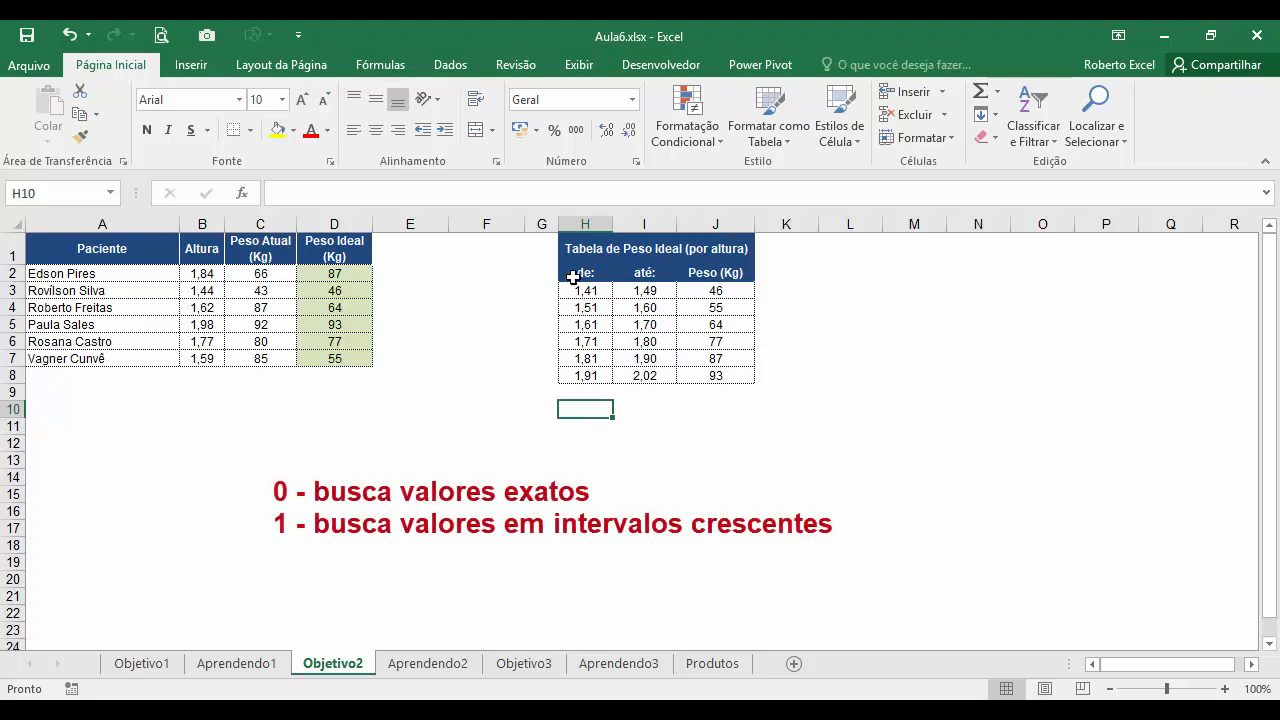
pyautogui.moveTo(590, 290); pyautogui.dragTo(597, 372)
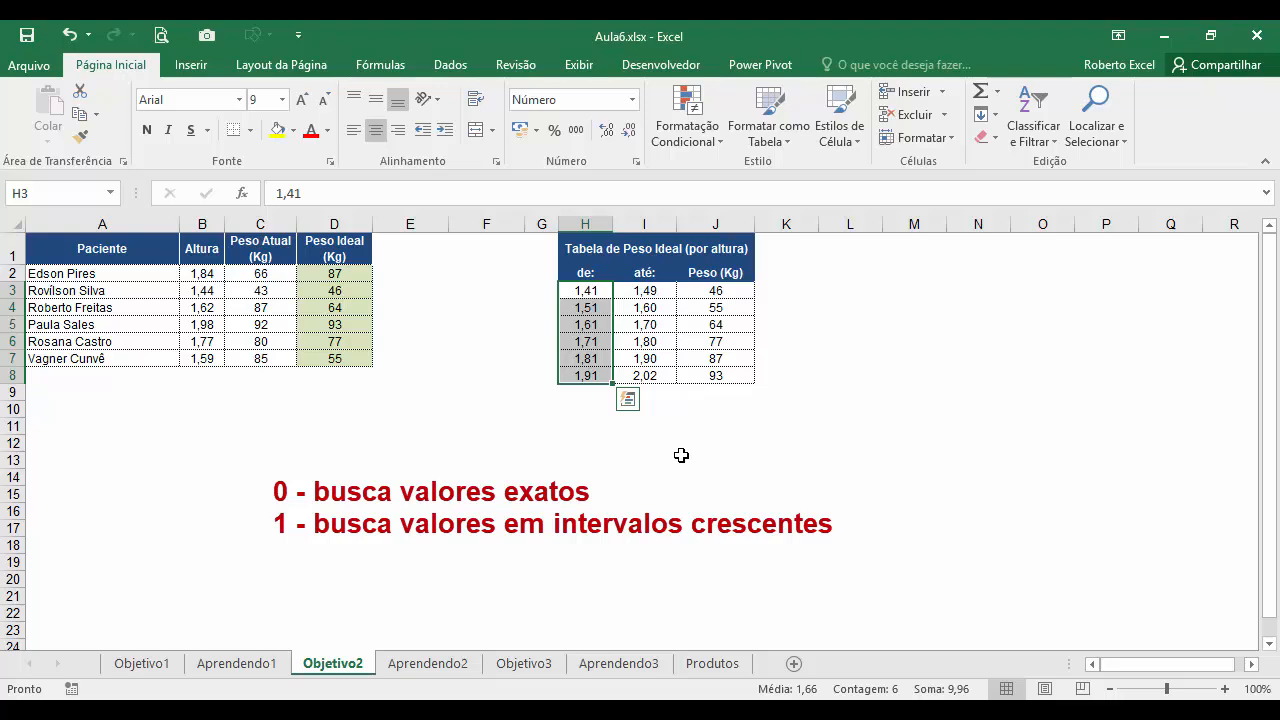
pyautogui.click(209, 274)
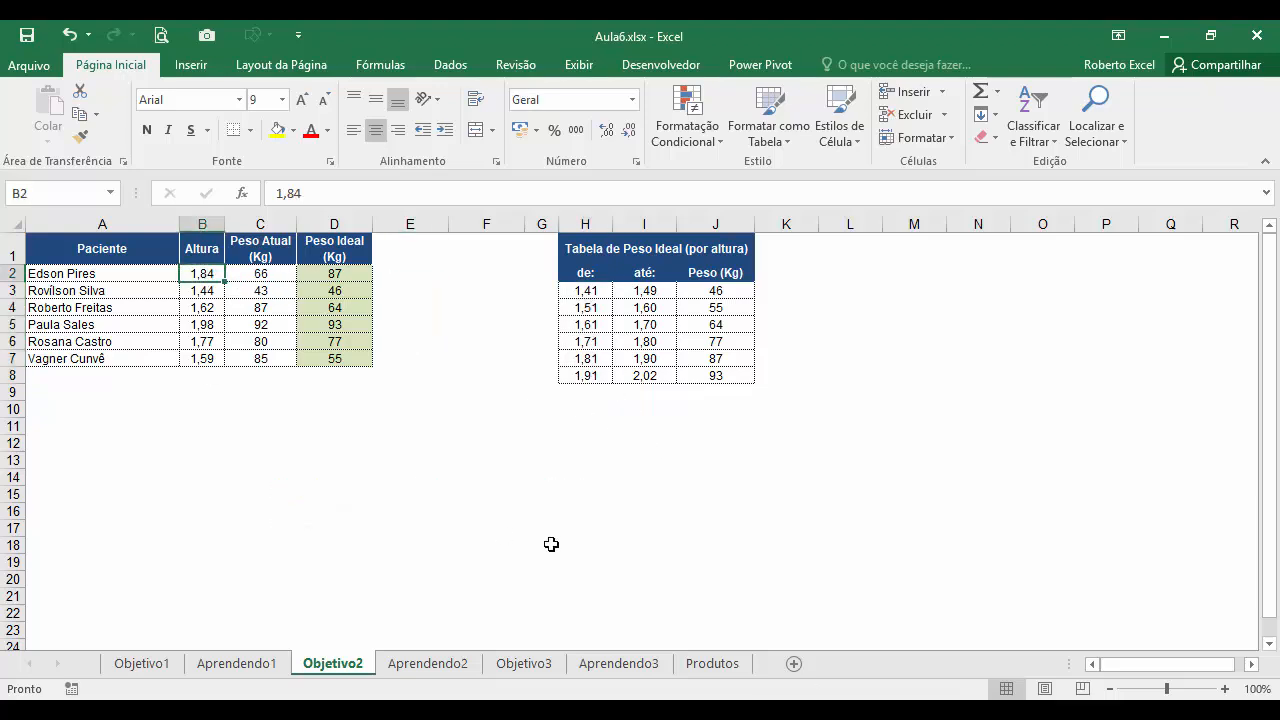
pyautogui.moveTo(586, 291); pyautogui.dragTo(586, 374)
pyautogui.click(586, 376)
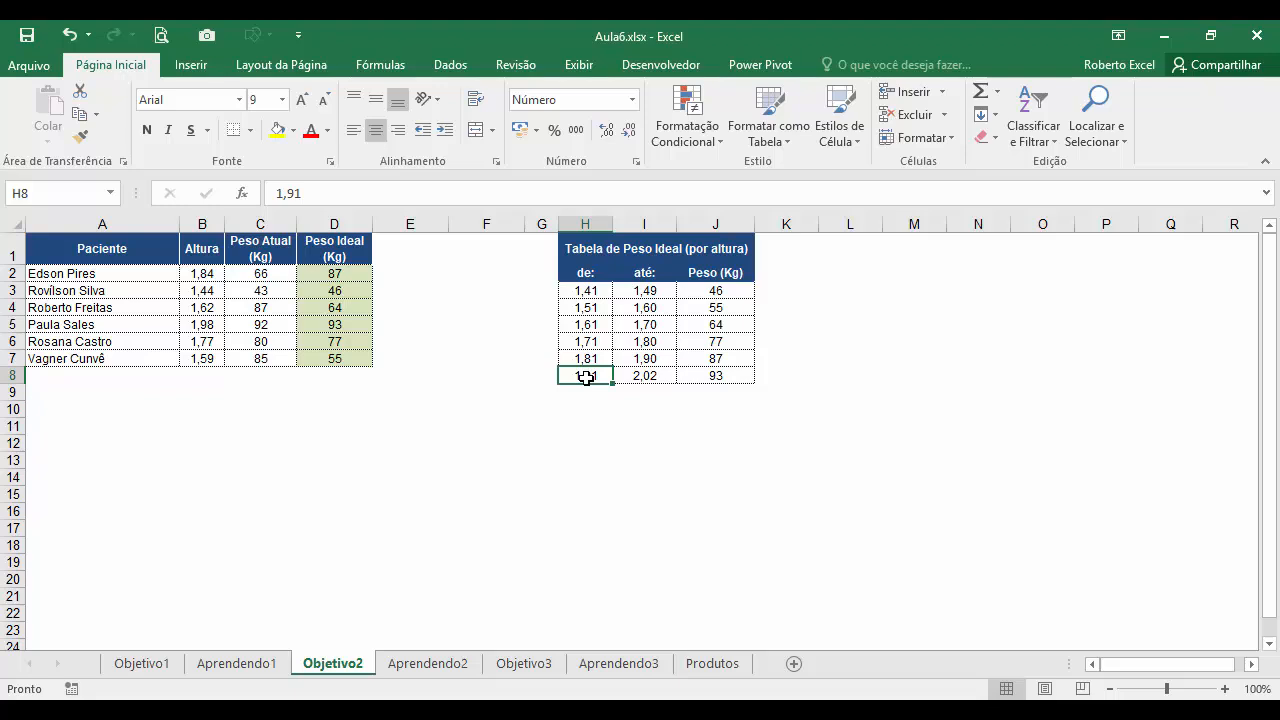
pyautogui.click(586, 358)
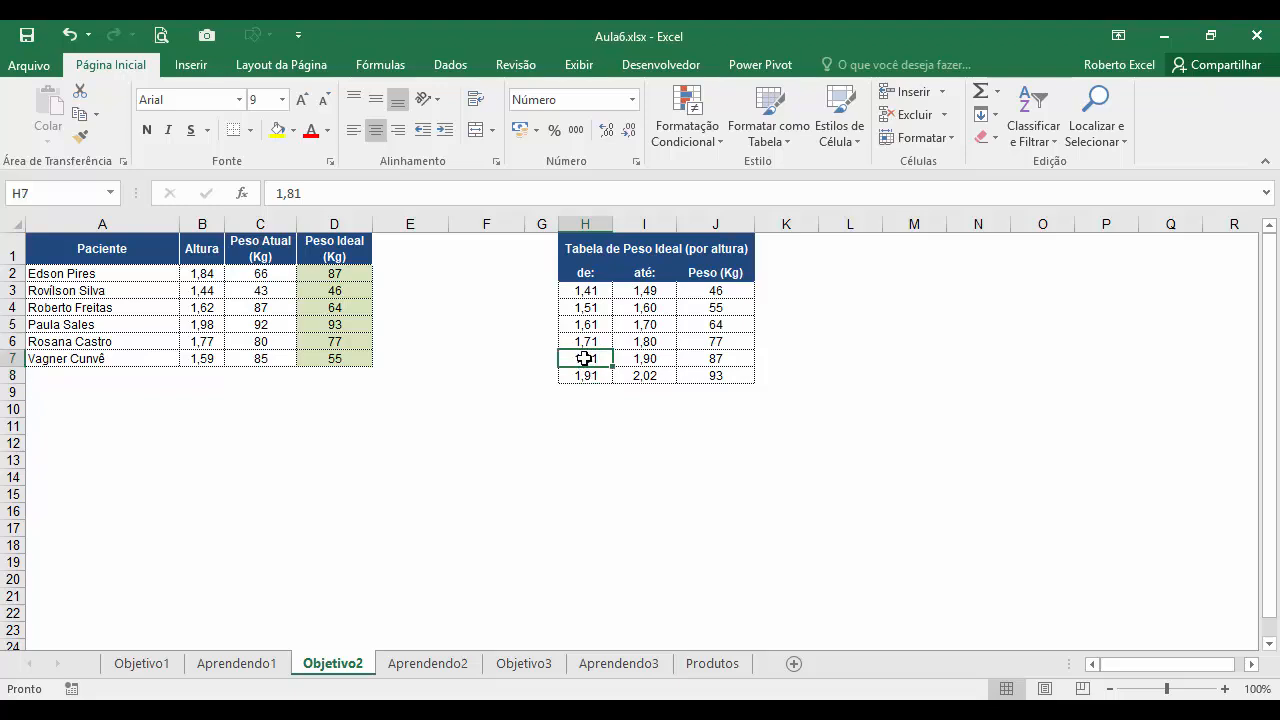
pyautogui.moveTo(584, 358); pyautogui.dragTo(714, 357)
pyautogui.click(714, 358)
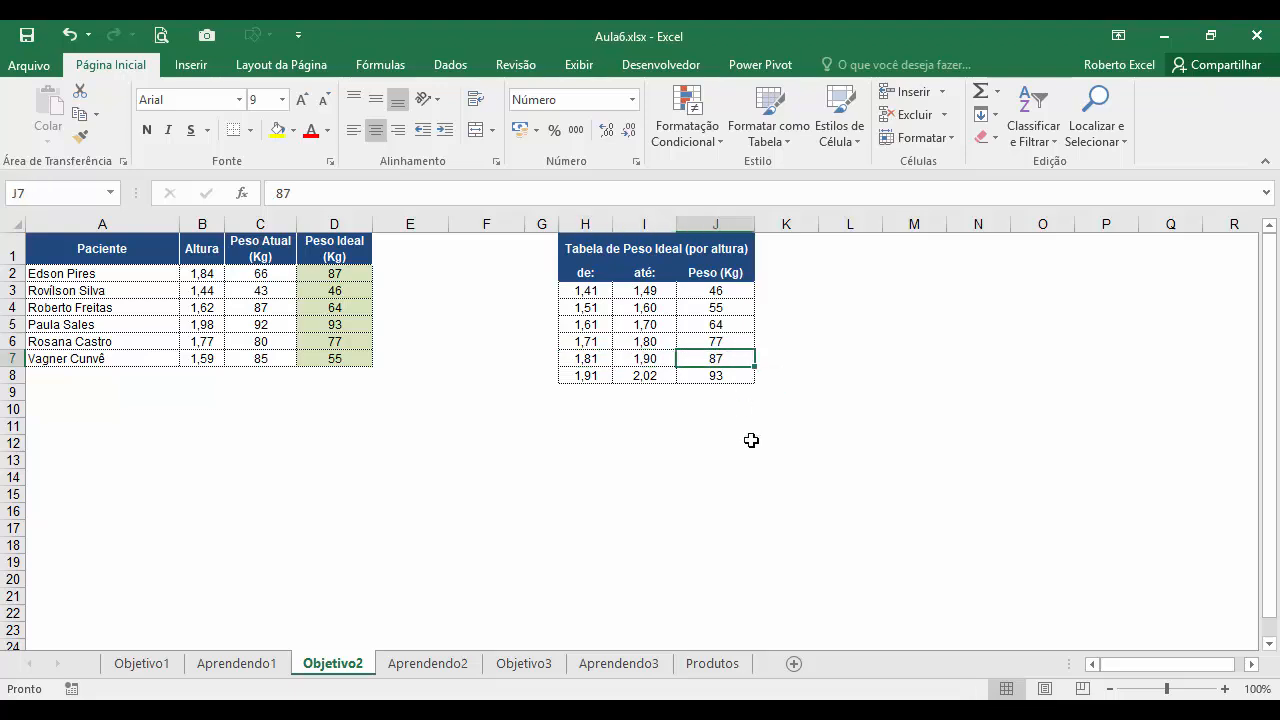
# Step: Clear the Peso Ideal column in D2:D9 and insert the PROCV function in cell D2
pyautogui.click(326, 391)
pyautogui.moveTo(328, 375); pyautogui.dragTo(331, 271)
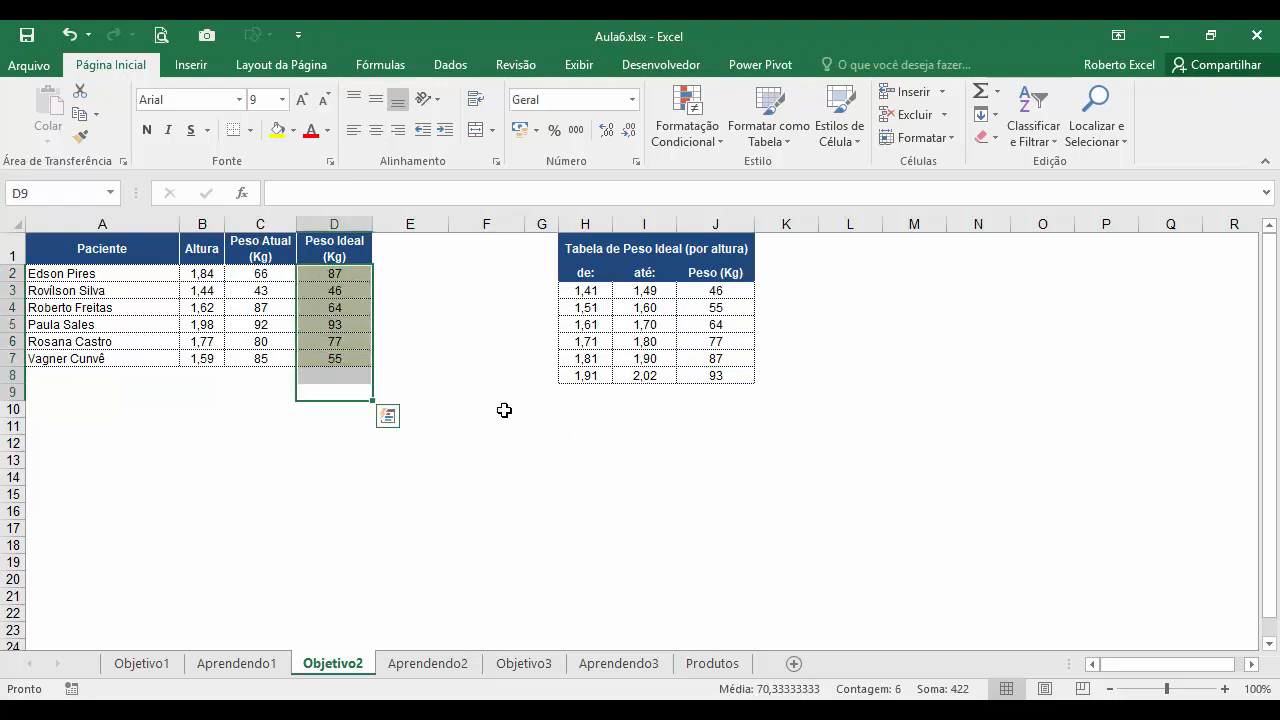
pyautogui.press('Delete')
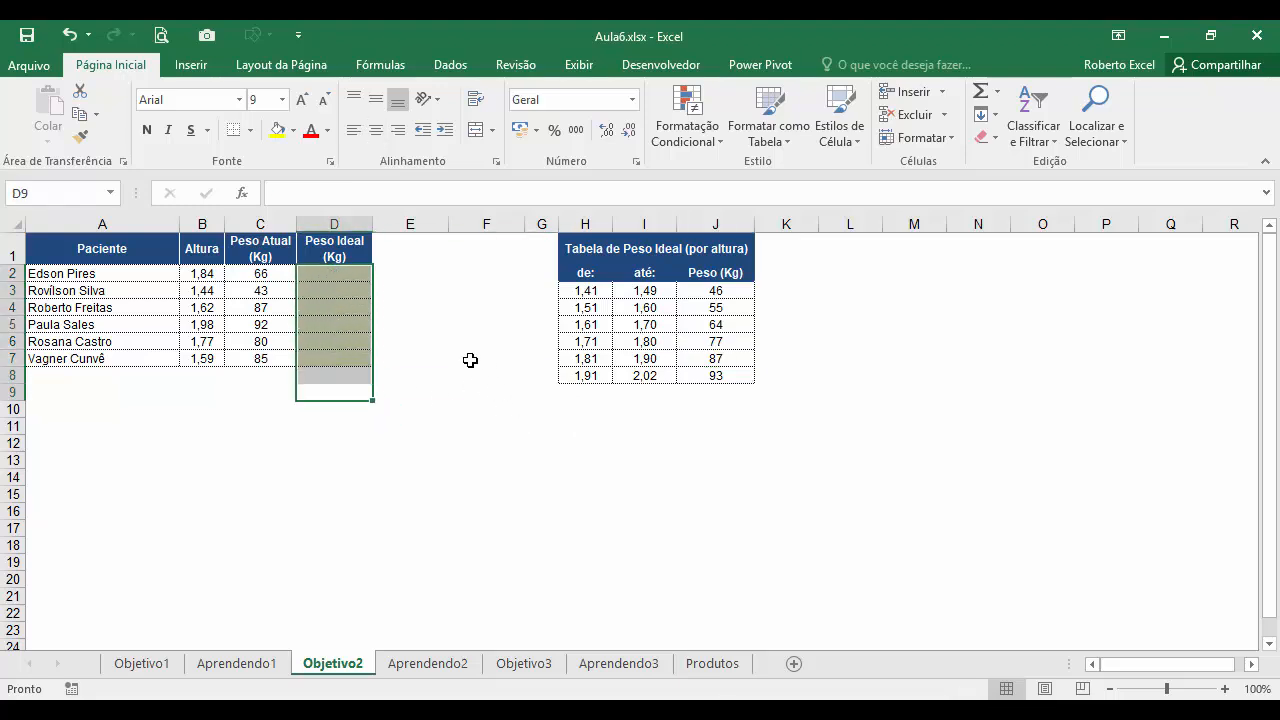
pyautogui.click(342, 273)
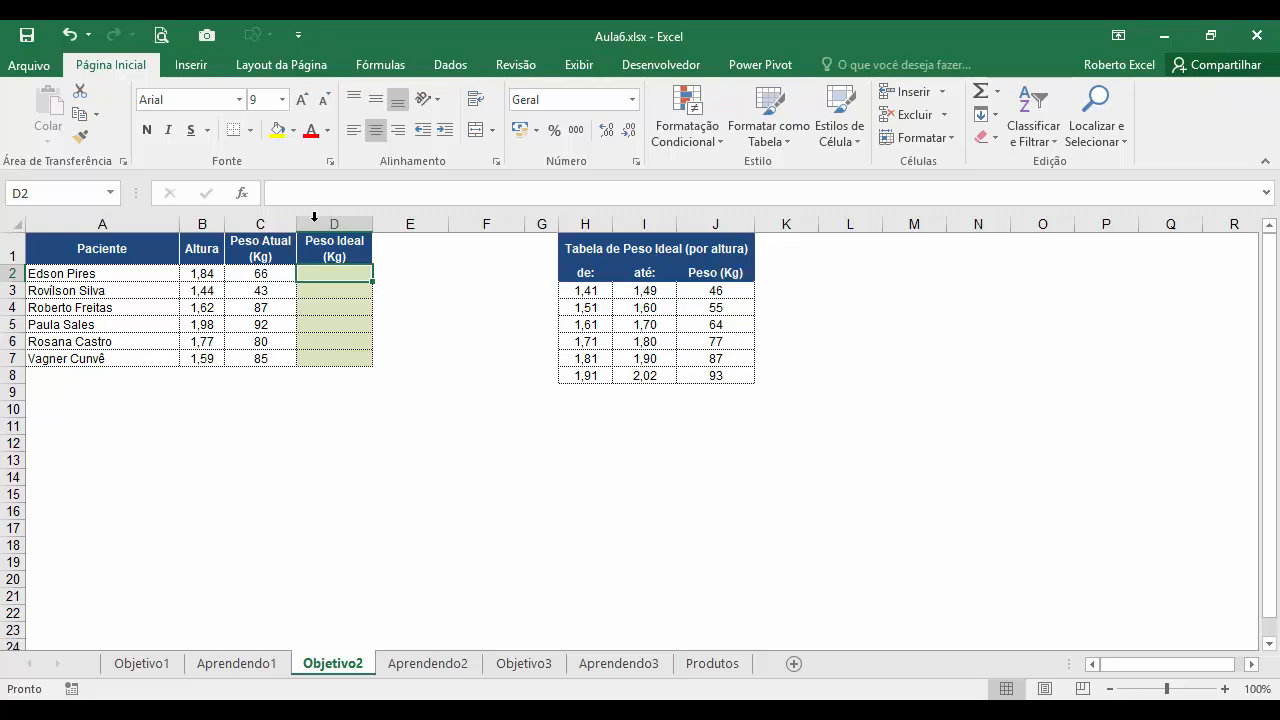
pyautogui.click(246, 200)
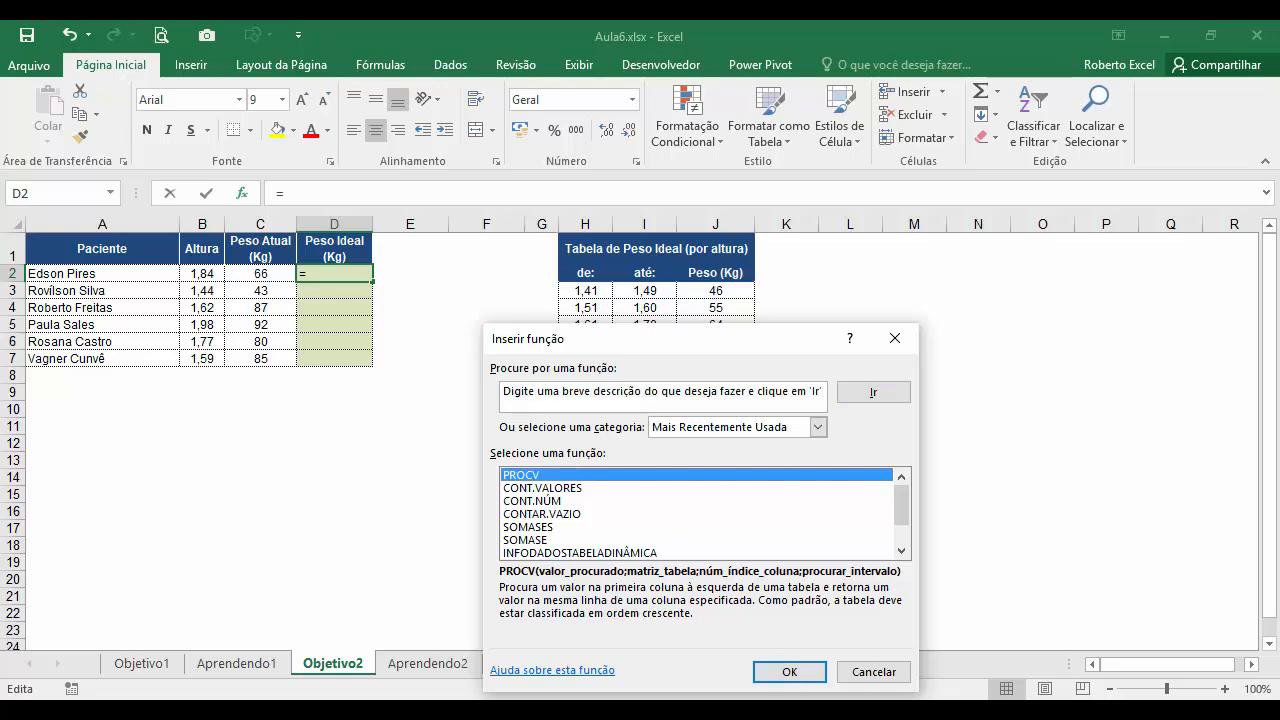
pyautogui.click(789, 672)
pyautogui.moveTo(648, 373); pyautogui.dragTo(544, 347)
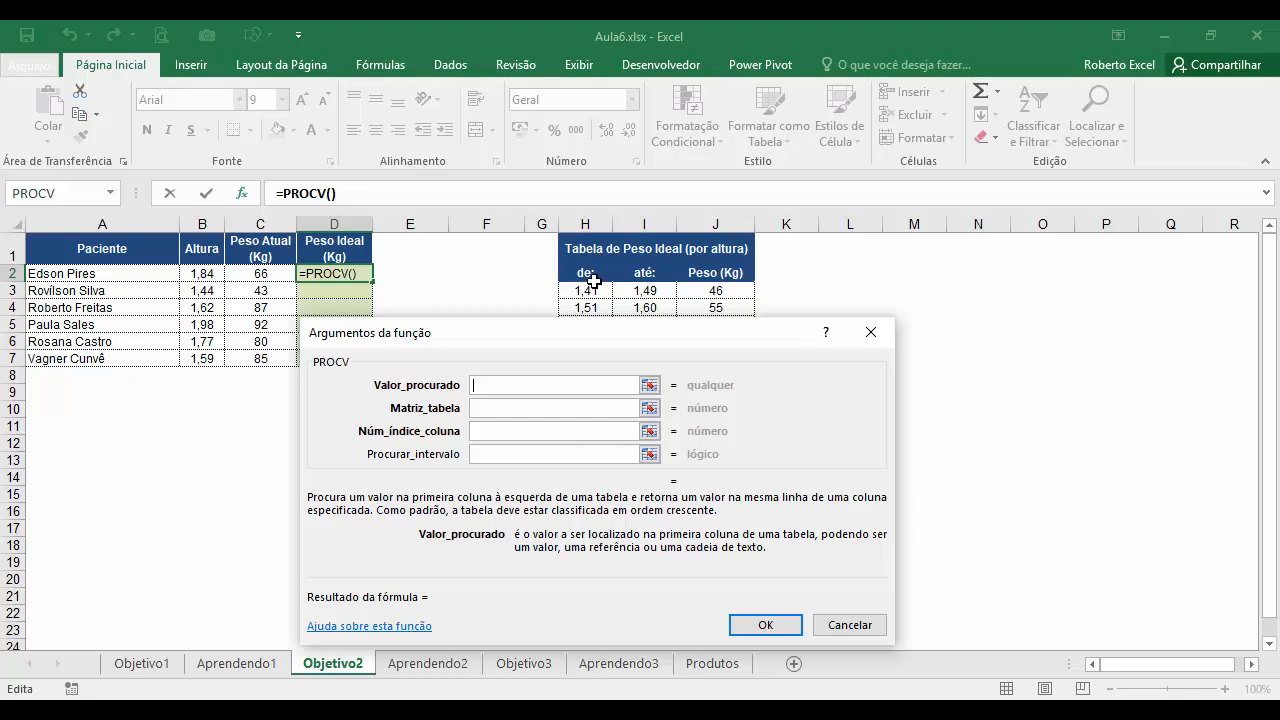
# Step: Set PROCV's Valor_procurado to B2 and its Matriz_tabela to columns H:J
pyautogui.click(203, 273)
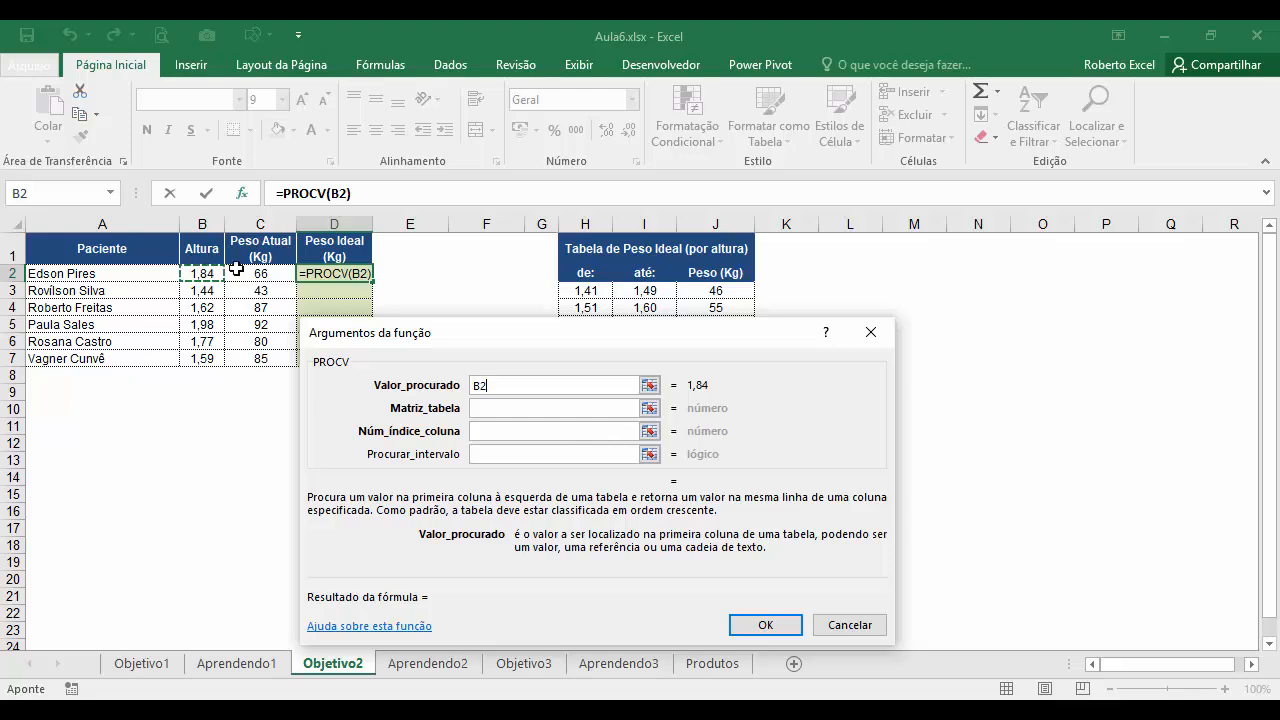
pyautogui.click(478, 408)
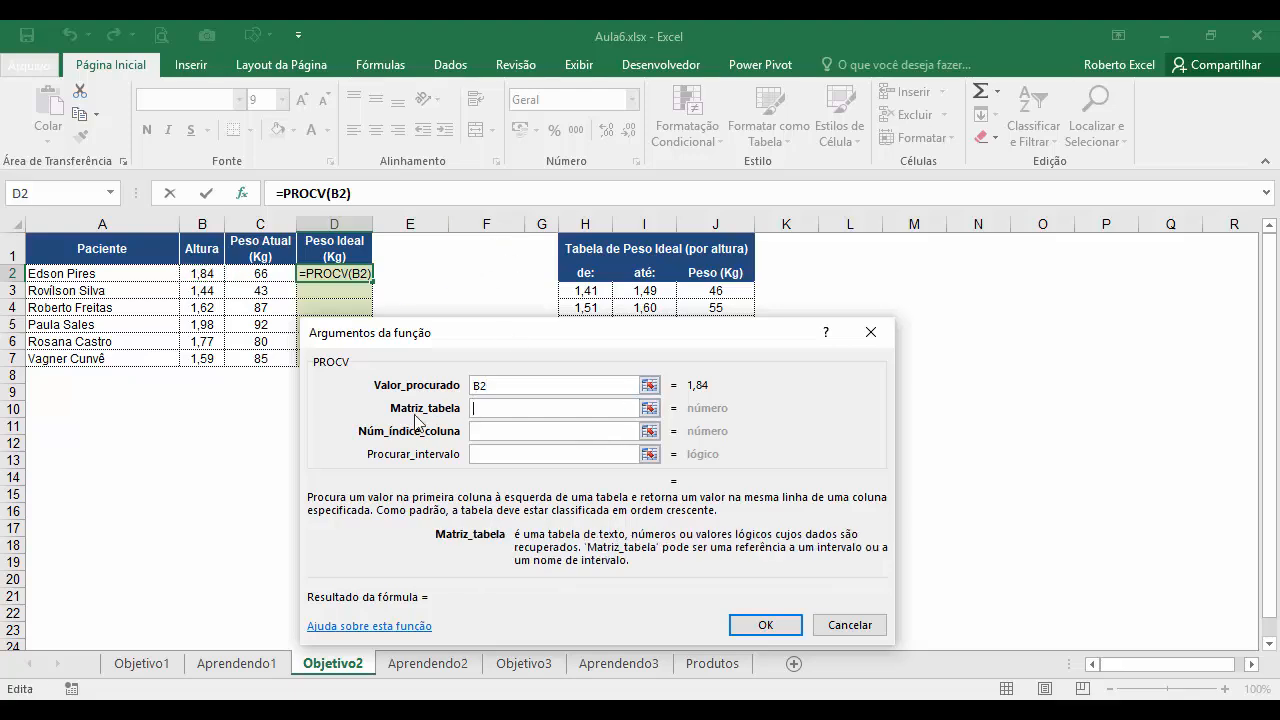
pyautogui.moveTo(581, 337); pyautogui.dragTo(585, 420)
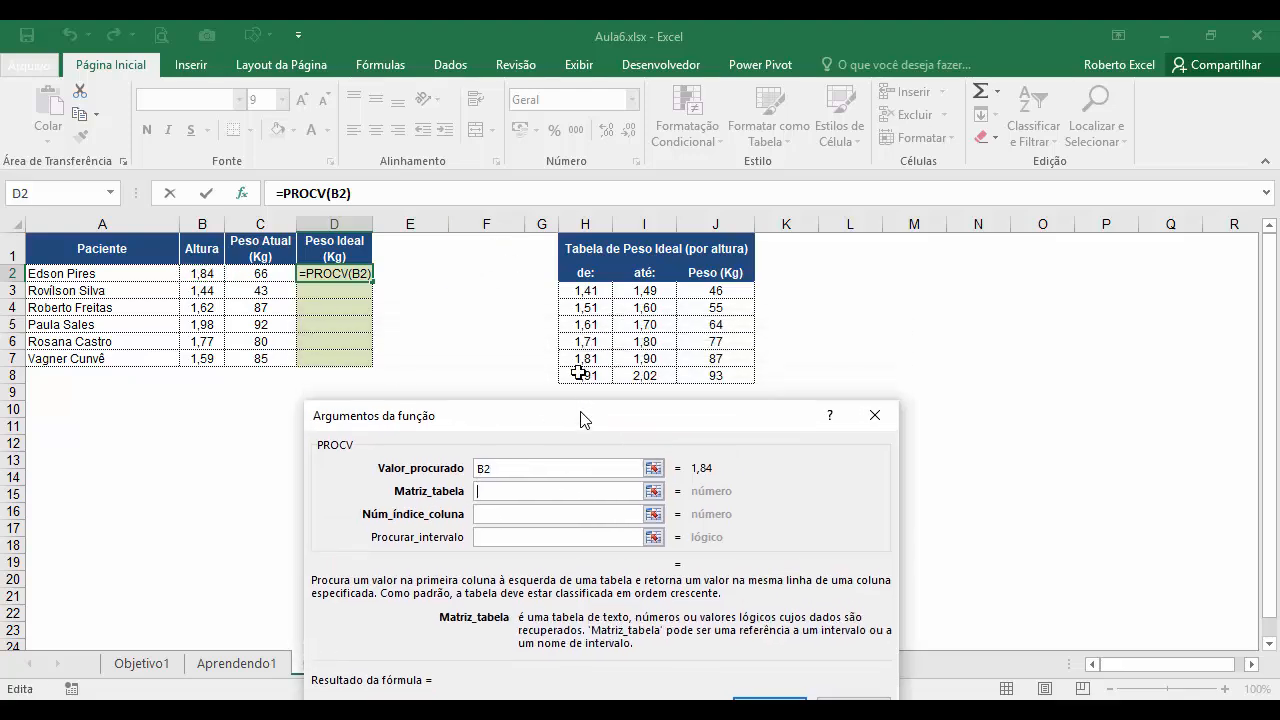
pyautogui.click(585, 221)
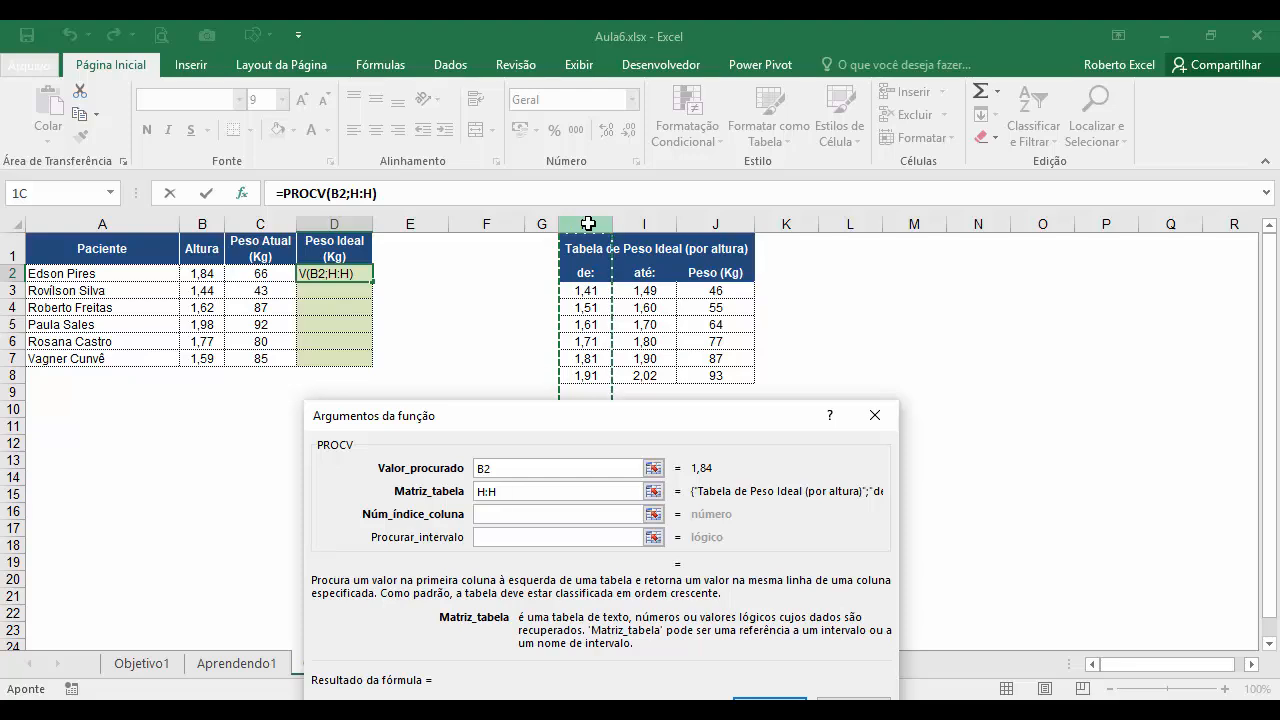
pyautogui.moveTo(588, 223); pyautogui.dragTo(737, 223)
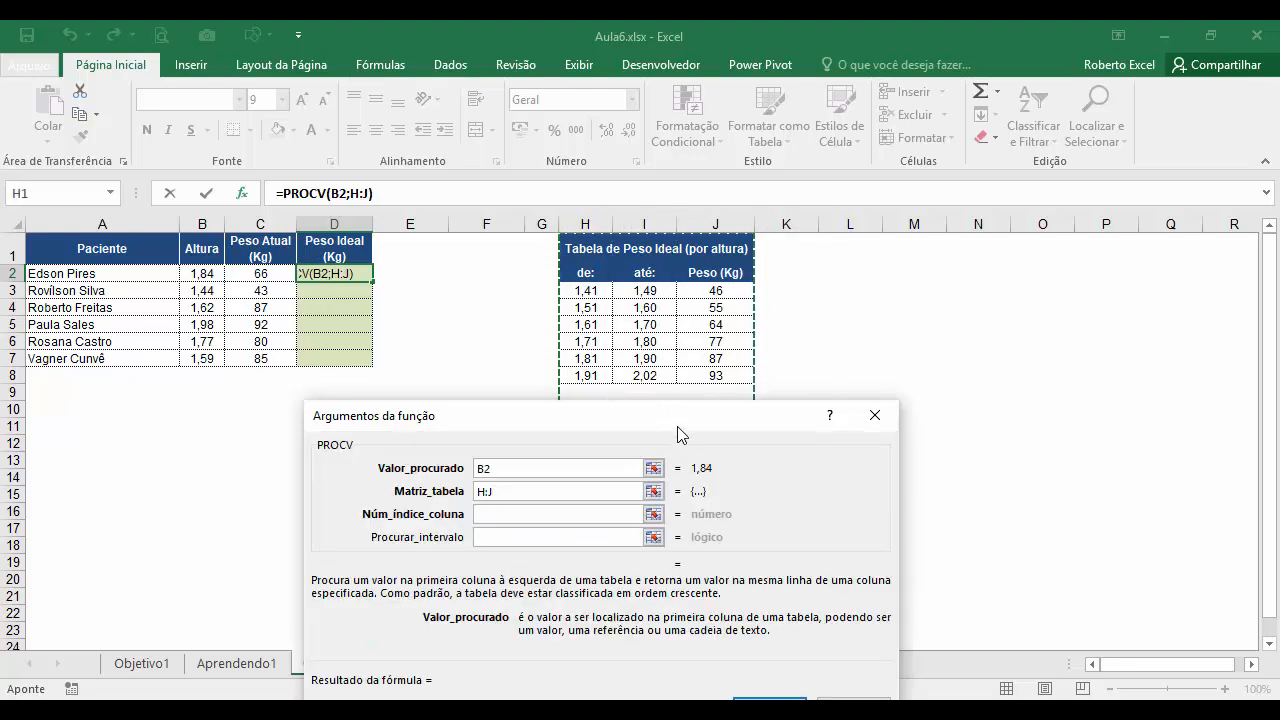
pyautogui.moveTo(677, 433); pyautogui.dragTo(759, 423)
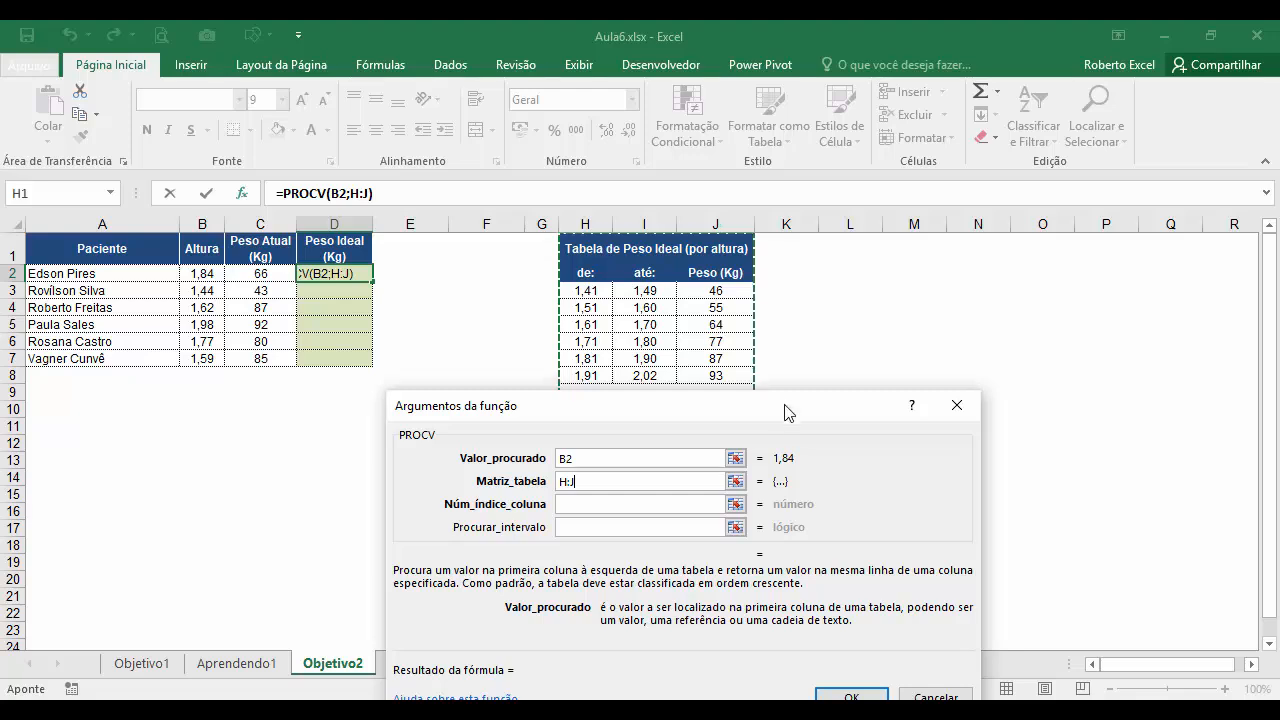
# Step: Set Núm_índice_coluna to 3, try Procurar_intervalo 0, and complete the formula with Procurar_intervalo 1 for ascending ranges
pyautogui.click(586, 505)
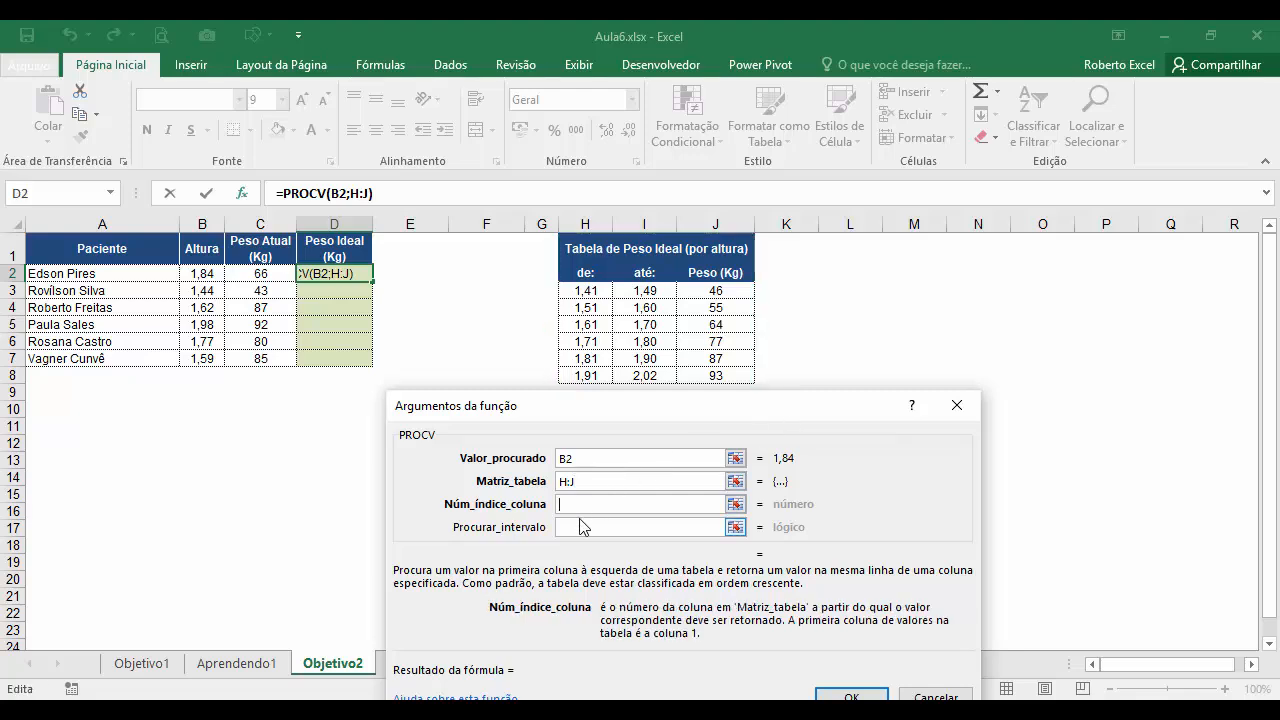
pyautogui.write('3')
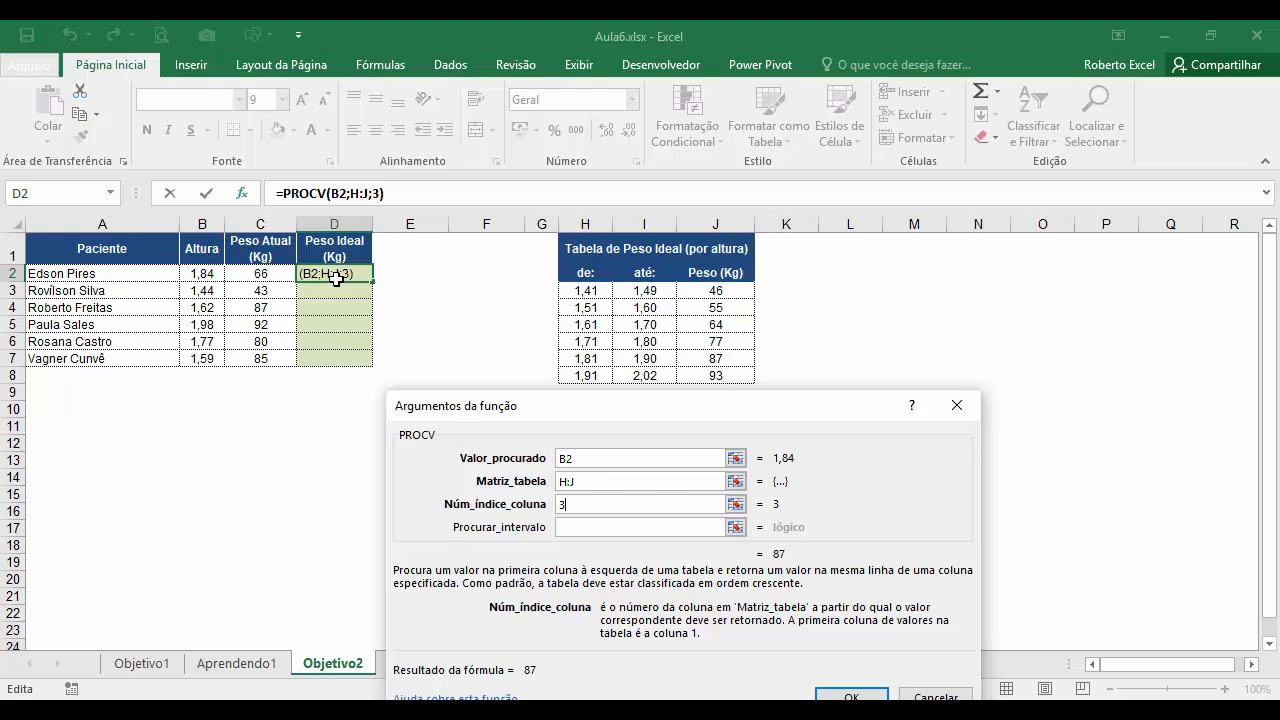
pyautogui.click(565, 527)
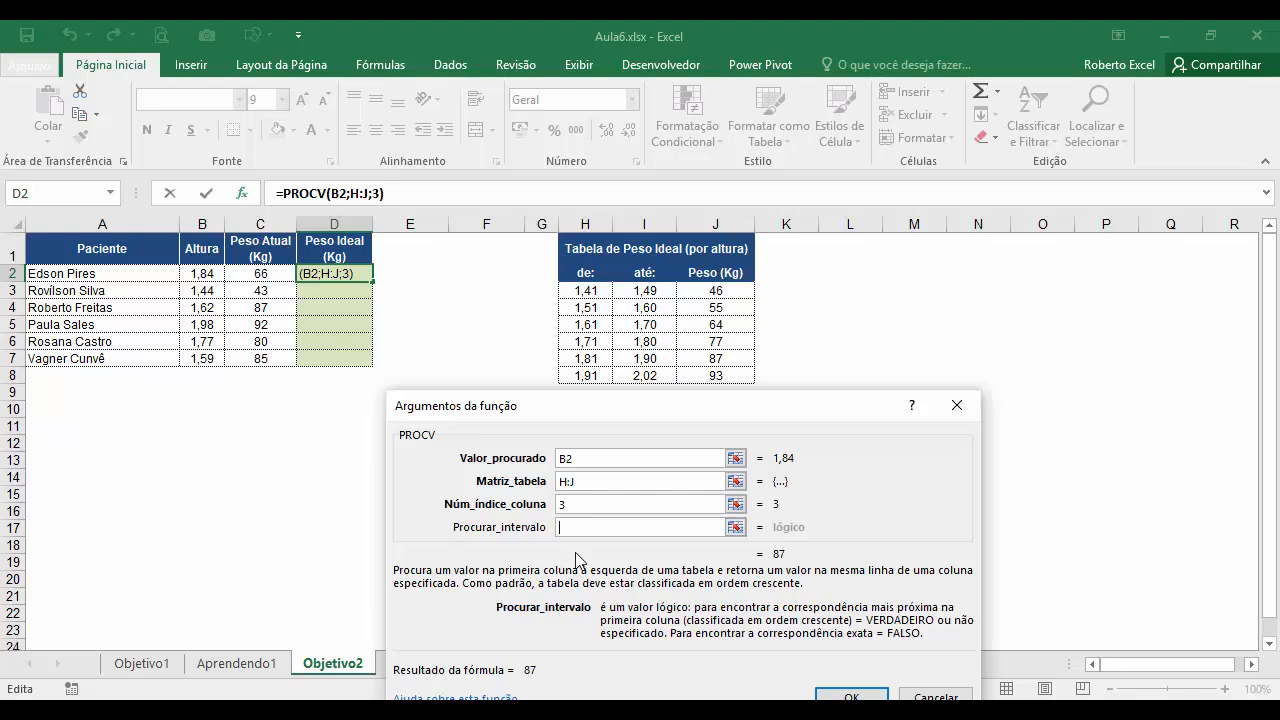
pyautogui.write('0')
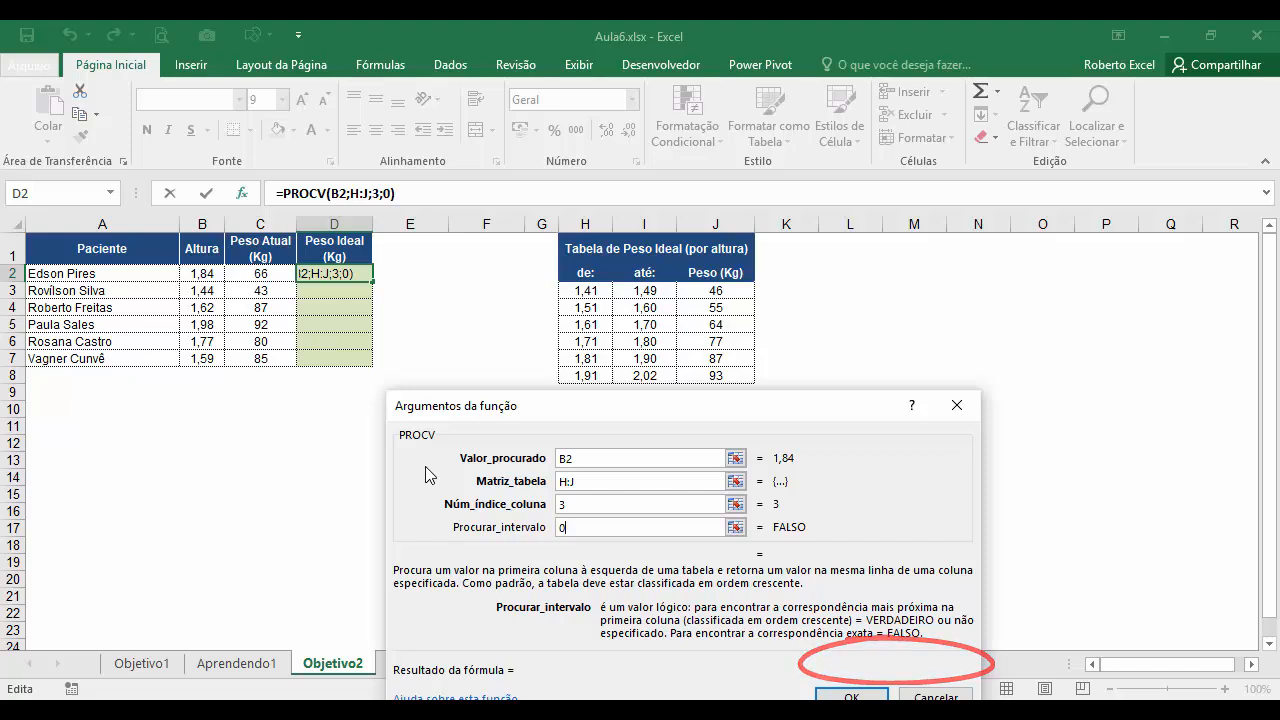
pyautogui.press('BackSpace')
pyautogui.write('1')
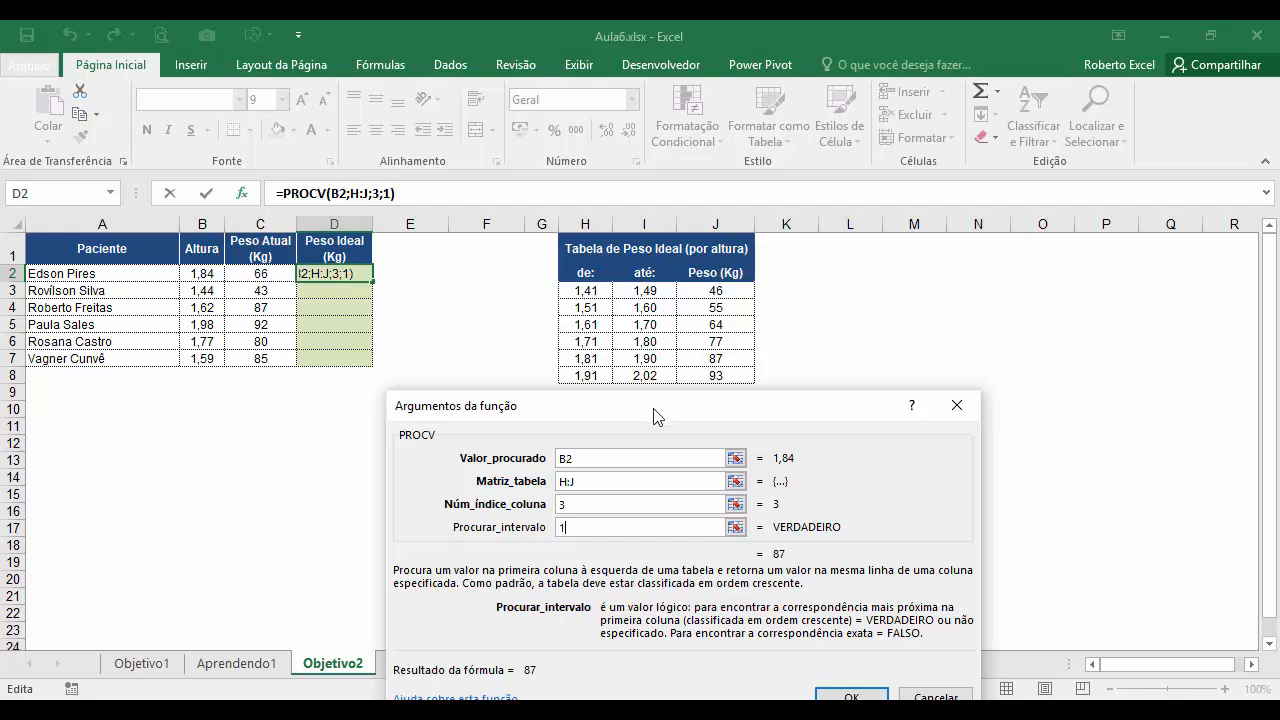
pyautogui.click(851, 697)
# Step: Fill the D2 formula down through D7 for the remaining patients and select the Peso Ideal (Kg) header
pyautogui.moveTo(372, 281); pyautogui.dragTo(375, 360)
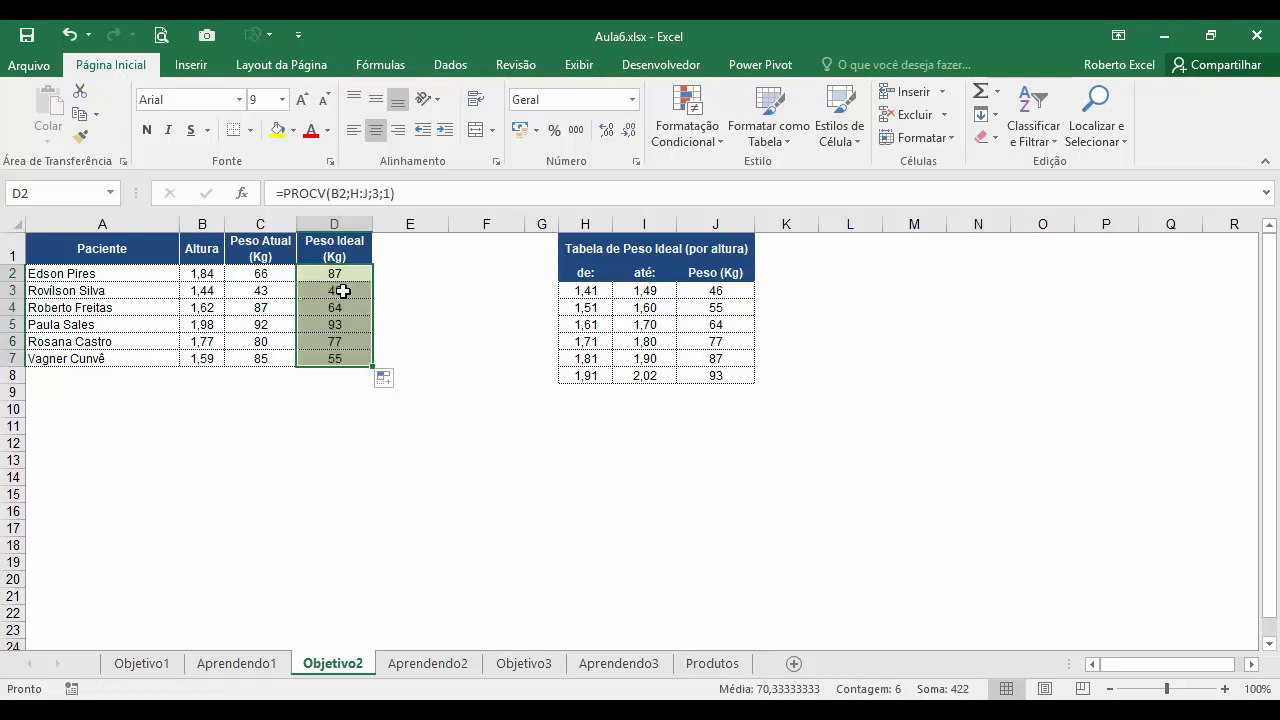
pyautogui.click(337, 256)
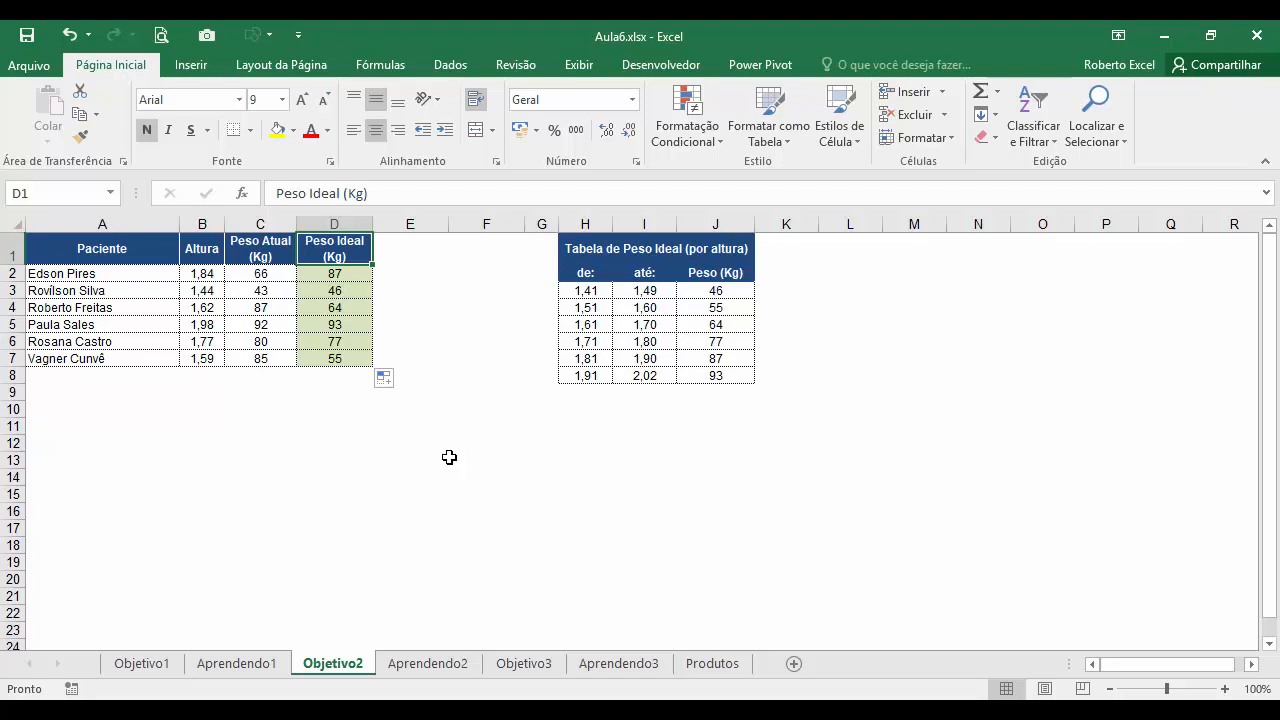